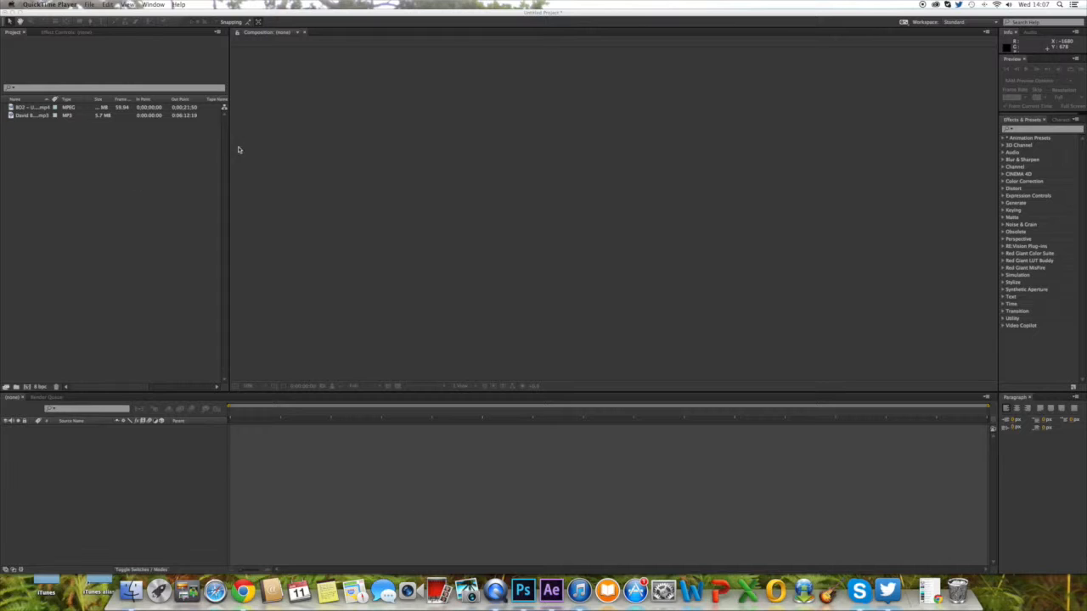
# - Create a new composition from the Galactica MP3 in the project
pyautogui.click(28, 121)
pyautogui.click(31, 108)
pyautogui.click(24, 116)
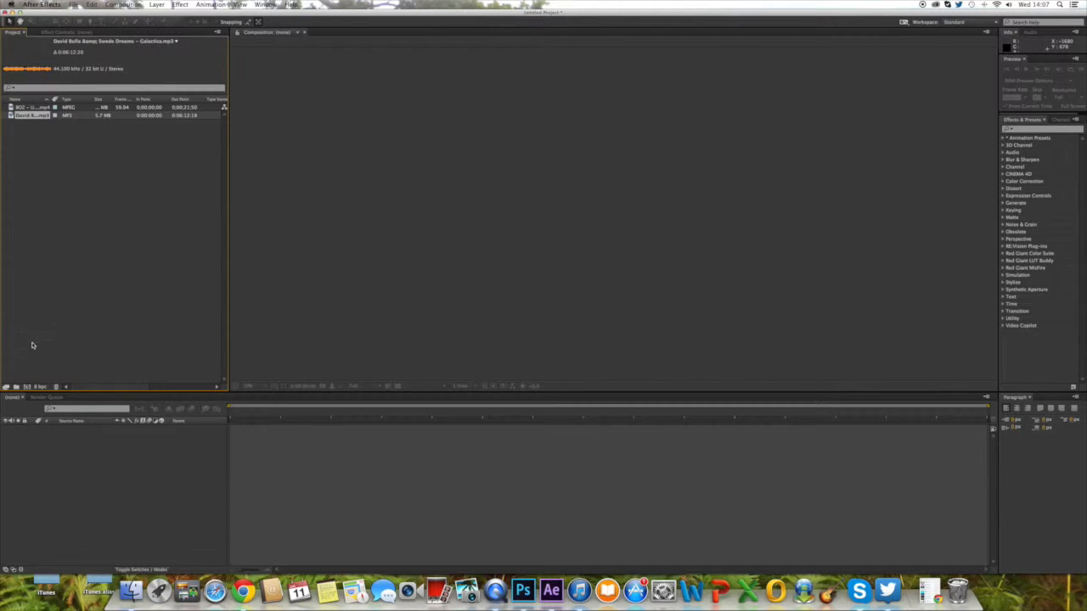
pyautogui.click(28, 387)
# - Reveal the audio layer's waveform to find the drop near the two-minute mark, move the current time there, and collapse the waveform
pyautogui.moveTo(311, 412); pyautogui.dragTo(334, 416)
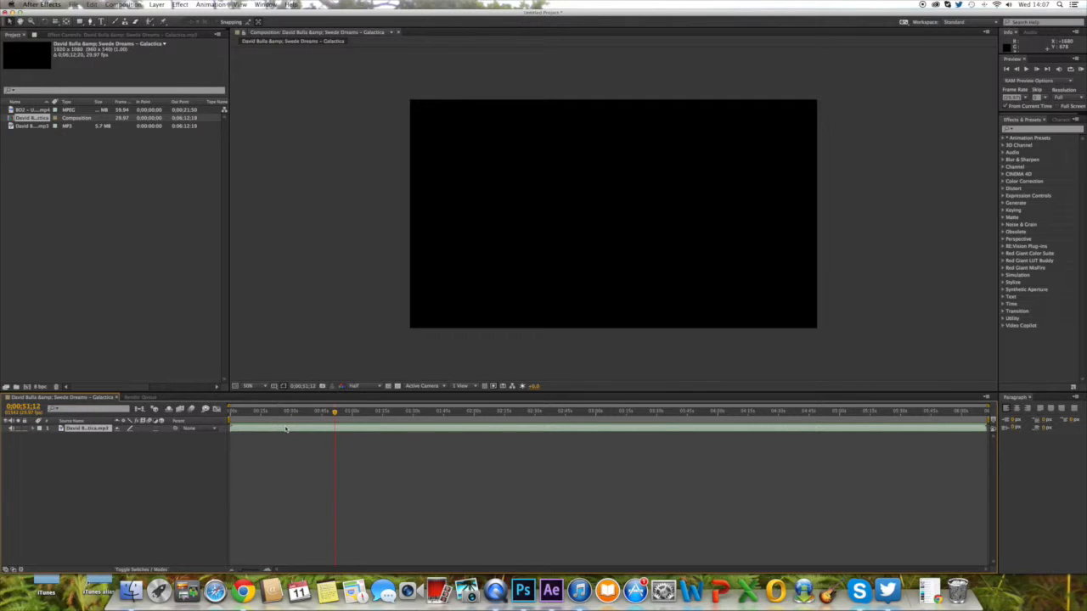
pyautogui.press('l')
pyautogui.press('l')
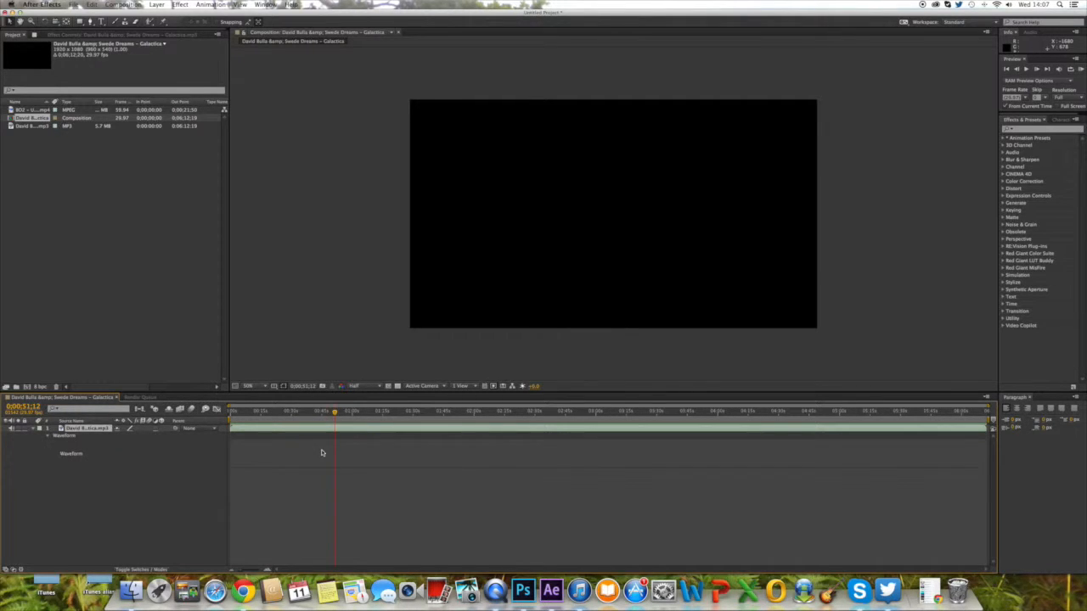
pyautogui.moveTo(334, 414); pyautogui.dragTo(455, 415)
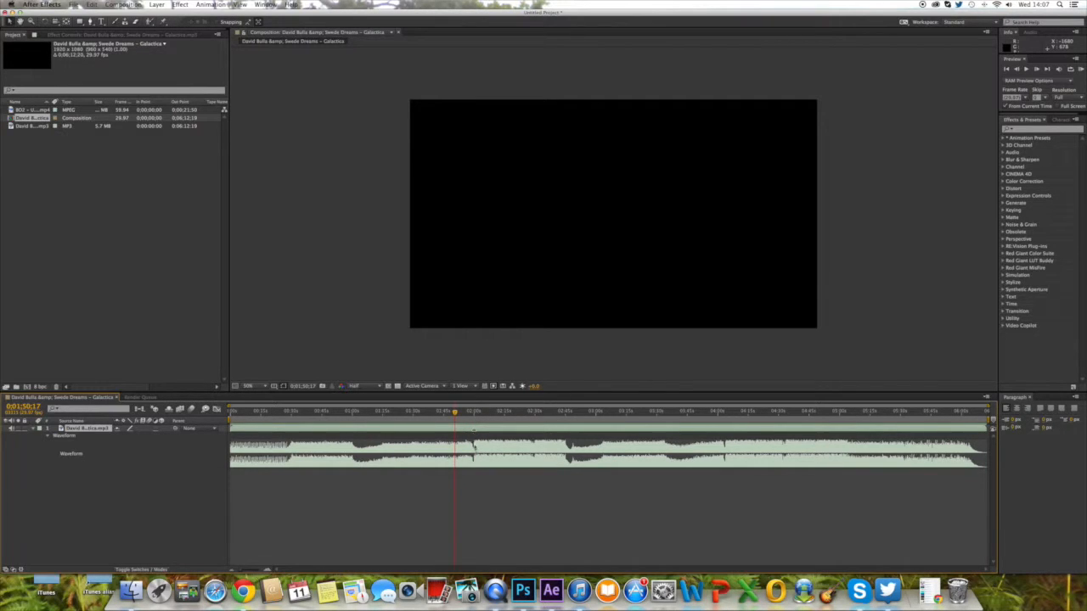
pyautogui.click(475, 414)
pyautogui.moveTo(475, 413); pyautogui.dragTo(473, 414)
pyautogui.click(39, 430)
# - Zoom the timeline in around the two-minute mark and move the current time to the first beat marker at 0;02;00;03
pyautogui.moveTo(473, 413); pyautogui.dragTo(467, 412)
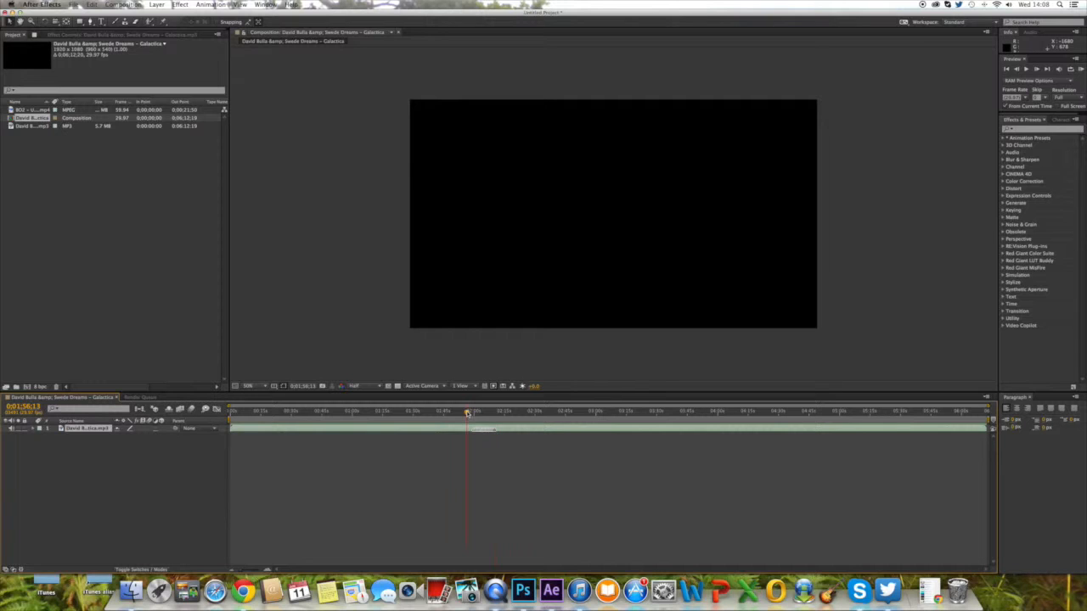
pyautogui.moveTo(256, 570); pyautogui.dragTo(257, 571)
pyautogui.moveTo(489, 569); pyautogui.dragTo(495, 569)
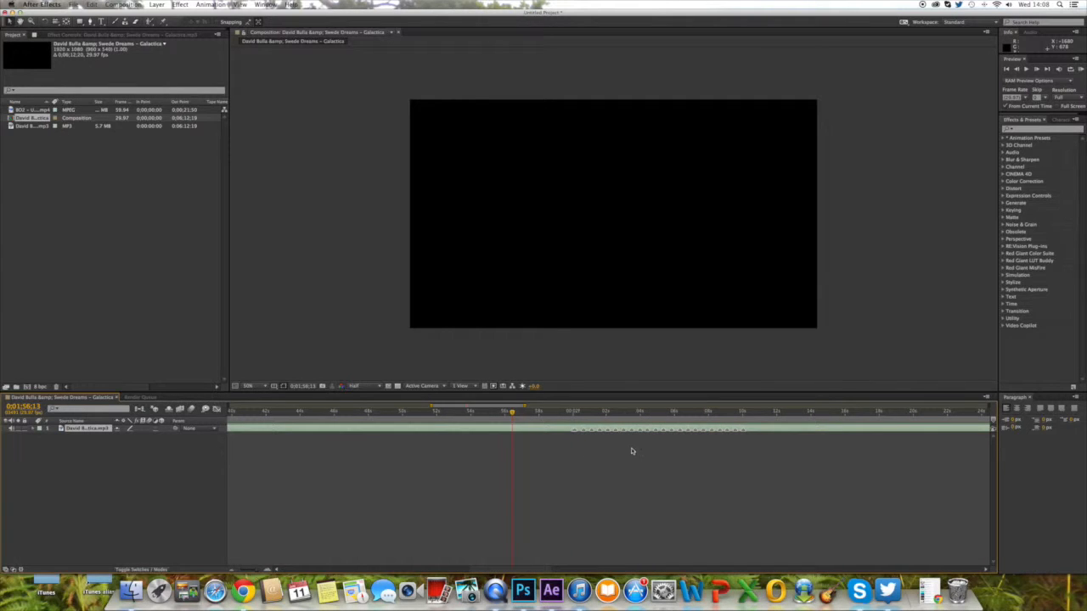
pyautogui.click(574, 418)
pyautogui.rightClick(576, 434)
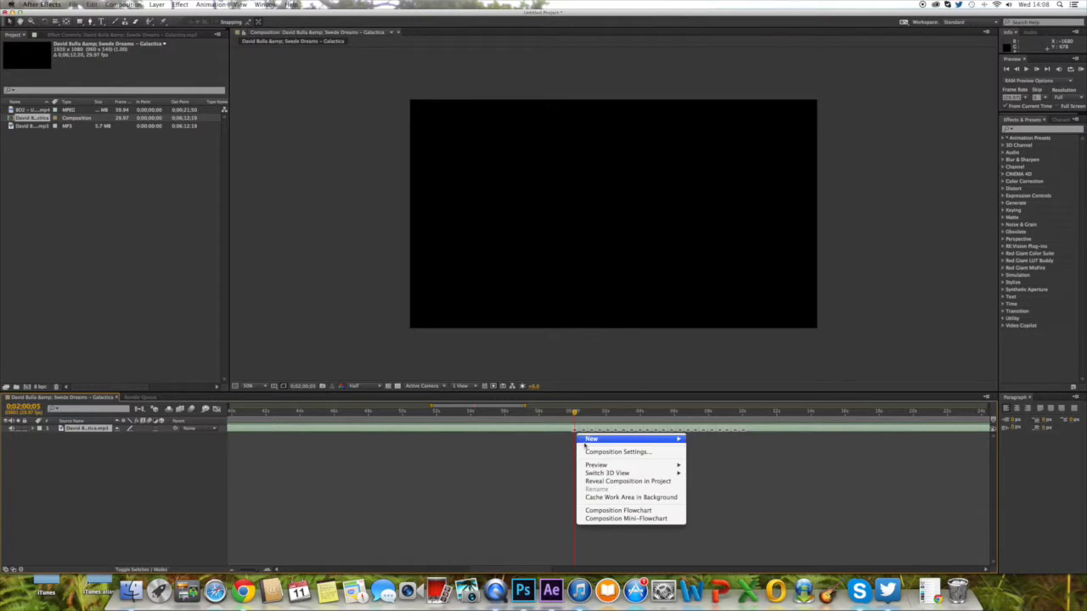
pyautogui.click(567, 414)
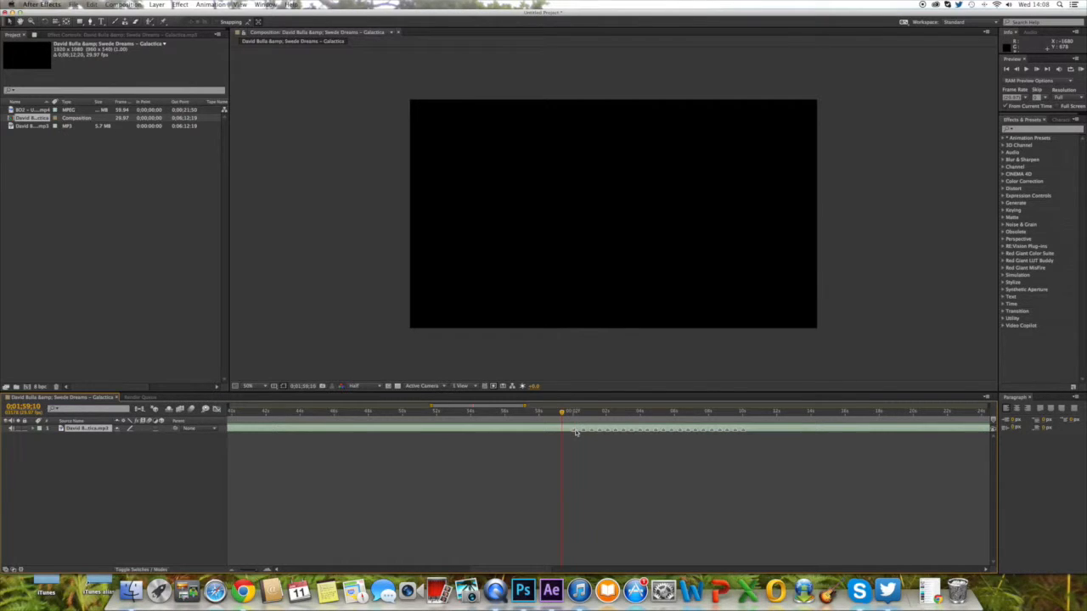
pyautogui.rightClick(576, 433)
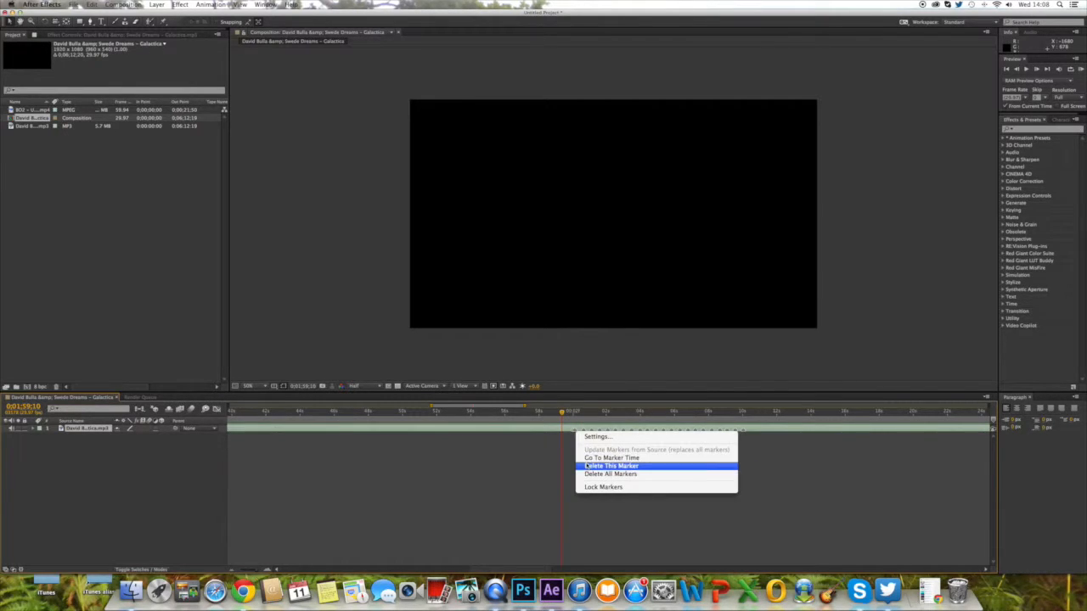
pyautogui.click(582, 461)
pyautogui.click(574, 414)
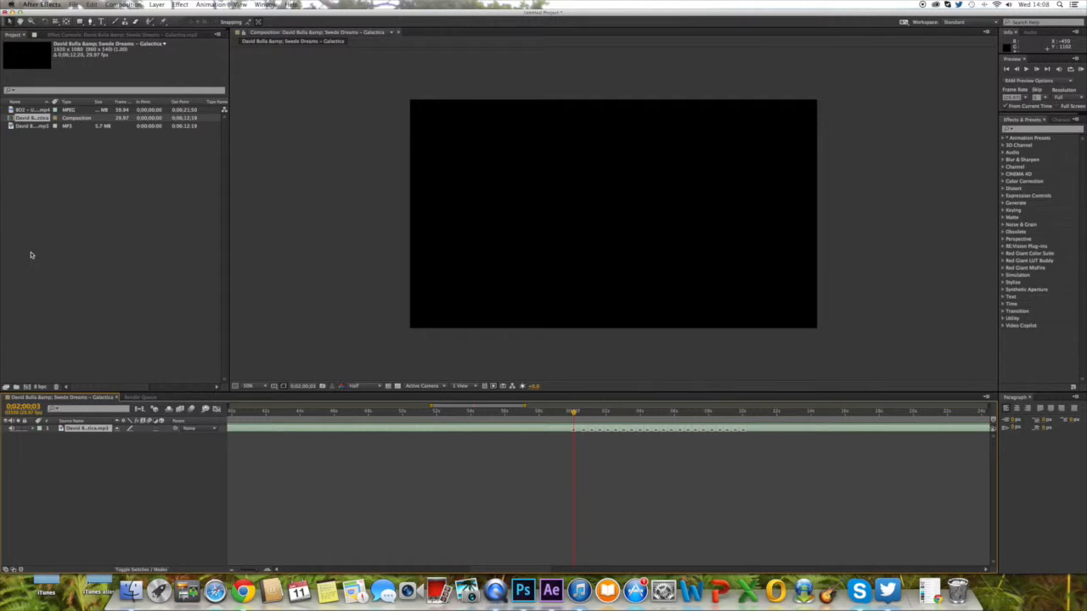
# - Add the BO2 - UPLINK OMG.mp4 clip below the audio layer and scale it up to slightly overfill the composition frame
pyautogui.click(32, 125)
pyautogui.moveTo(32, 111); pyautogui.dragTo(363, 461)
pyautogui.moveTo(750, 294); pyautogui.dragTo(819, 334)
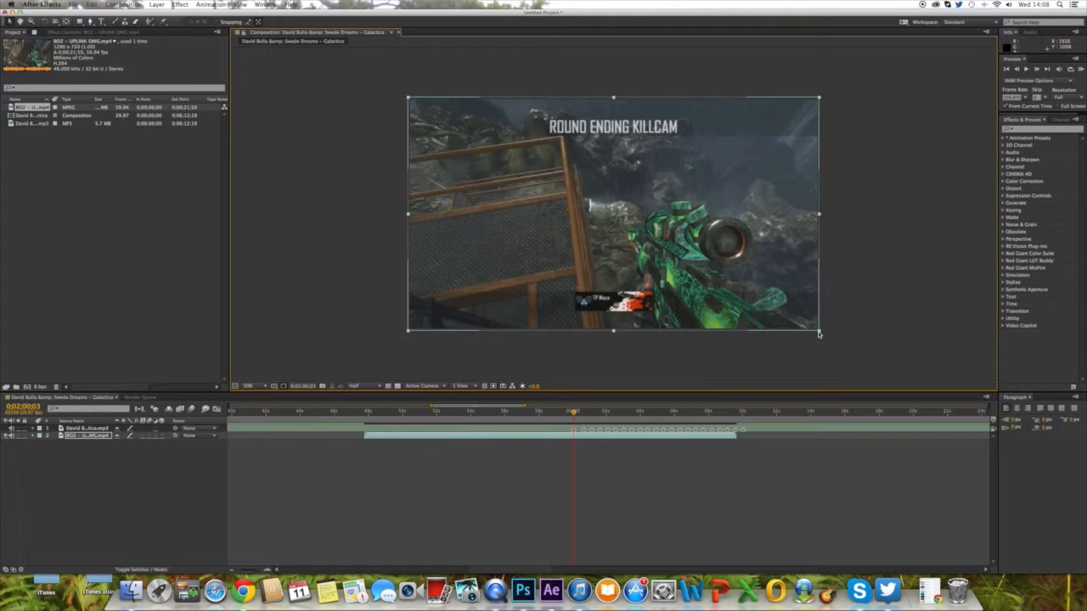
pyautogui.press(',')
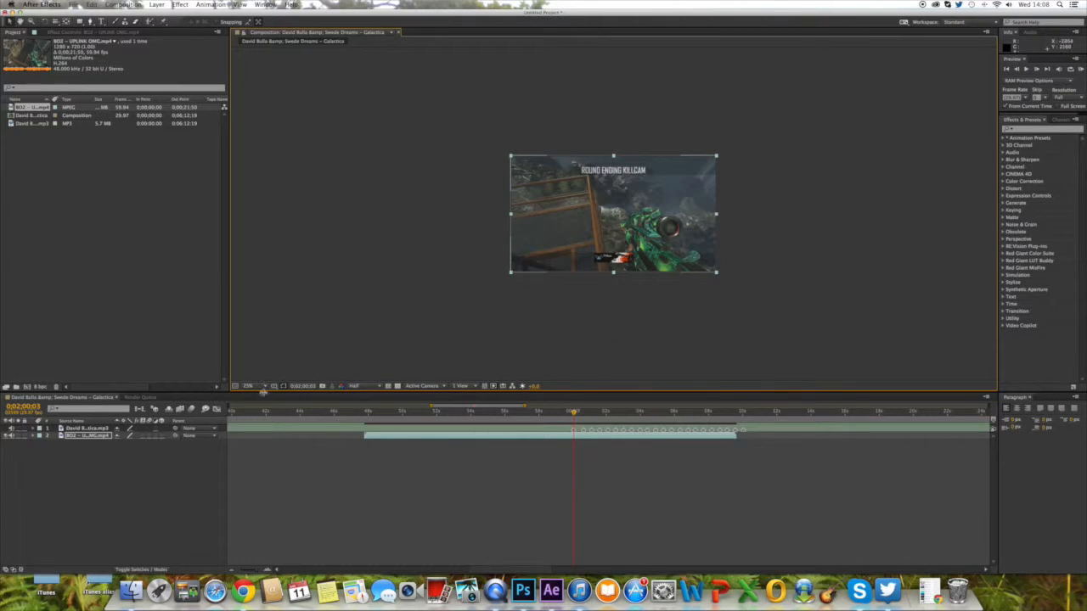
pyautogui.click(249, 387)
pyautogui.click(259, 462)
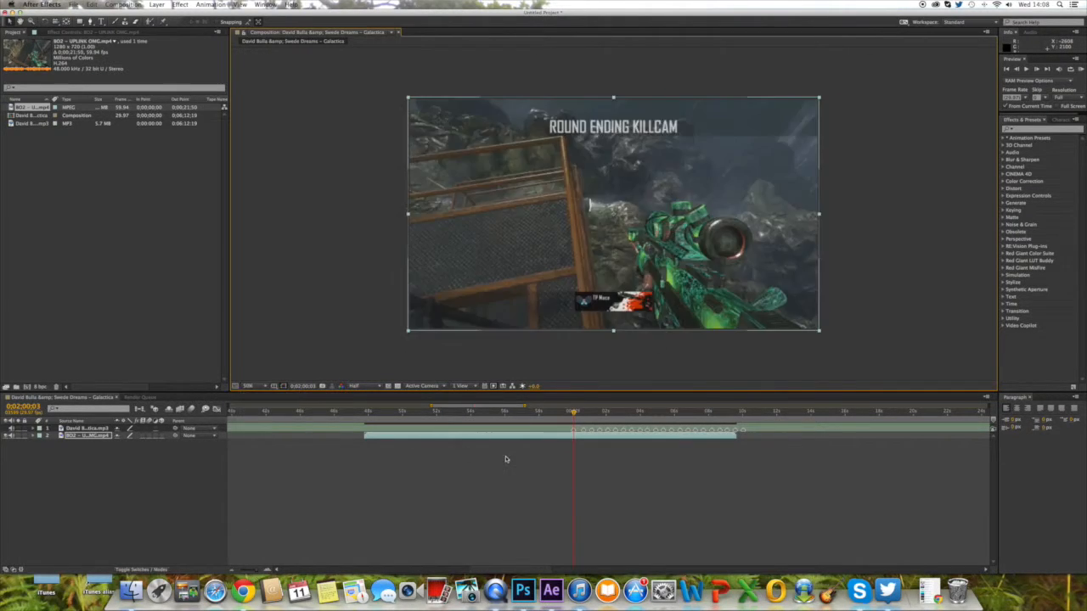
# - Shift the gameplay clip along the timeline so its gunshot lines up with the first beat marker at 0;02;00;03
pyautogui.moveTo(562, 436); pyautogui.dragTo(632, 439)
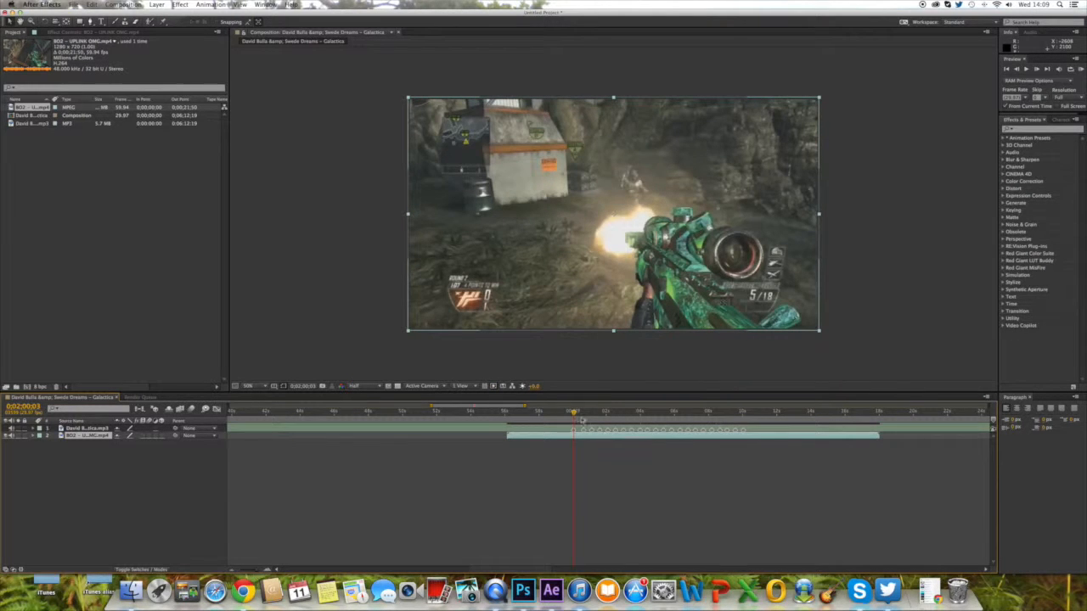
pyautogui.moveTo(574, 413); pyautogui.dragTo(573, 413)
pyautogui.click(1036, 69)
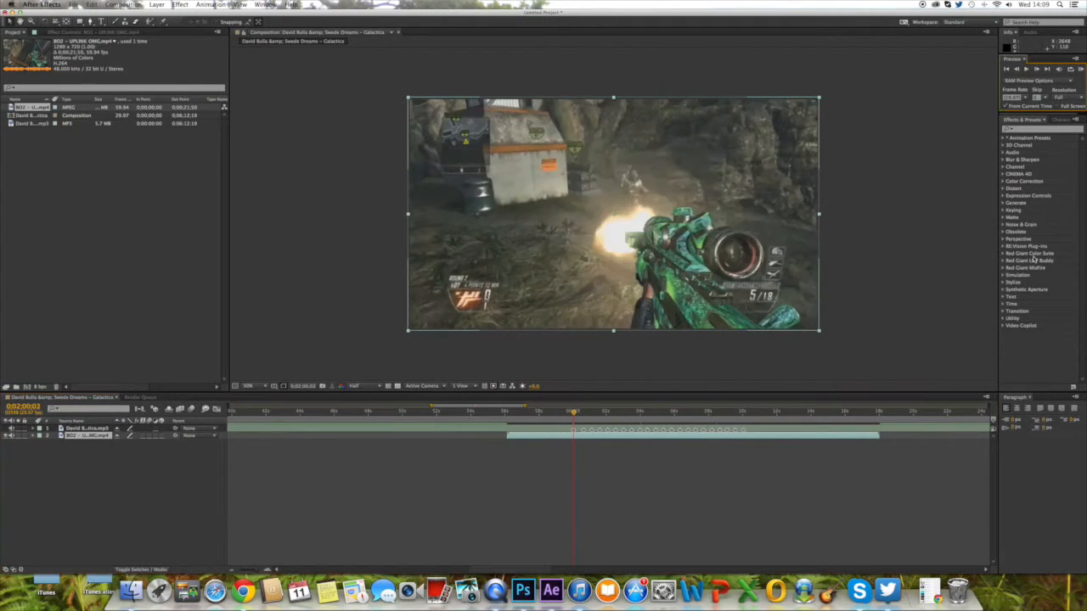
# - Apply the Twixtor effect from RE:Vision Plug-ins to the gameplay clip
pyautogui.click(1003, 246)
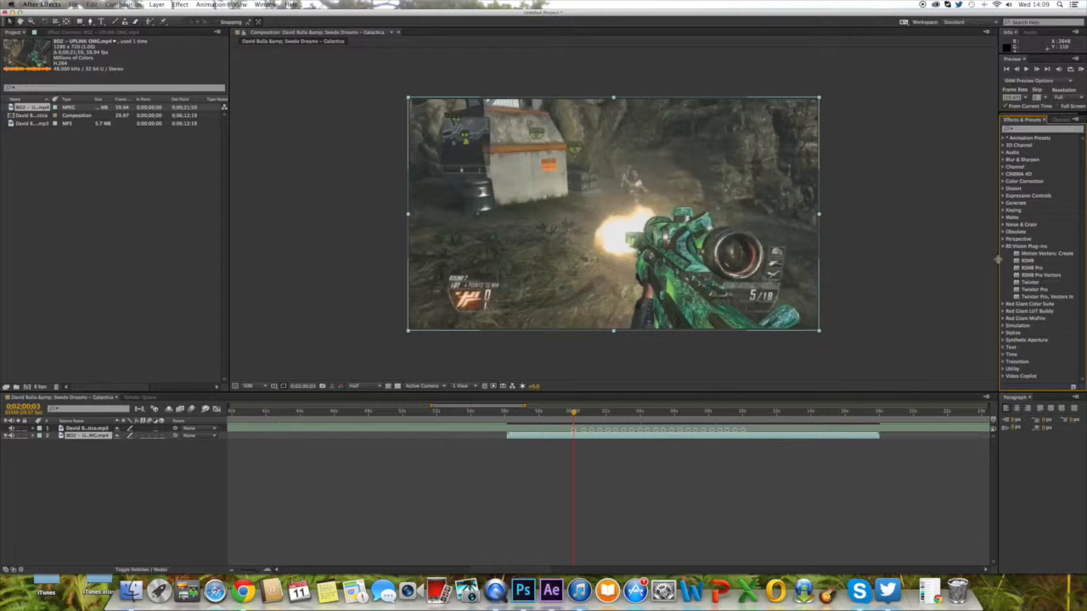
pyautogui.click(1031, 284)
pyautogui.moveTo(884, 260); pyautogui.dragTo(660, 210)
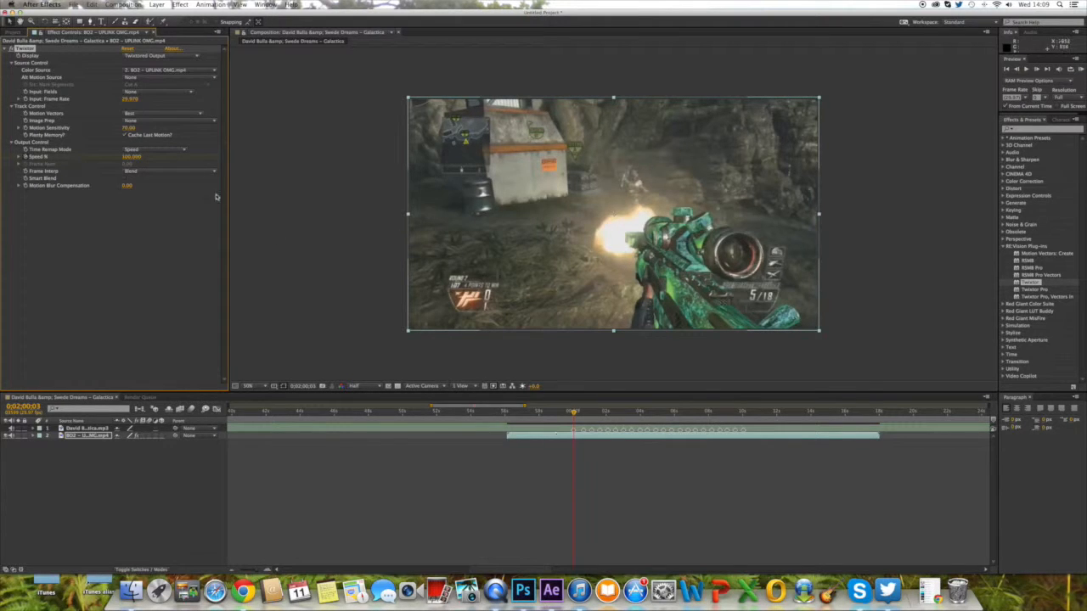
# - Configure Twixtor with an input frame rate of 59.940, Contrast/Edge Enhance image prep and Smart Blend enabled
pyautogui.click(13, 31)
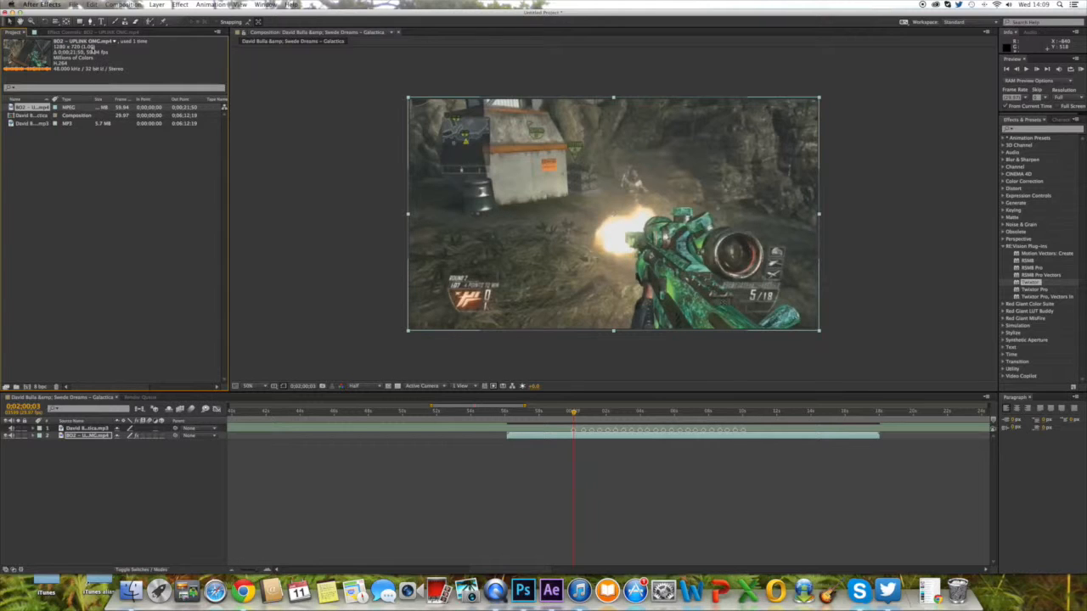
pyautogui.click(95, 34)
pyautogui.click(131, 100)
pyautogui.press('BackSpace')
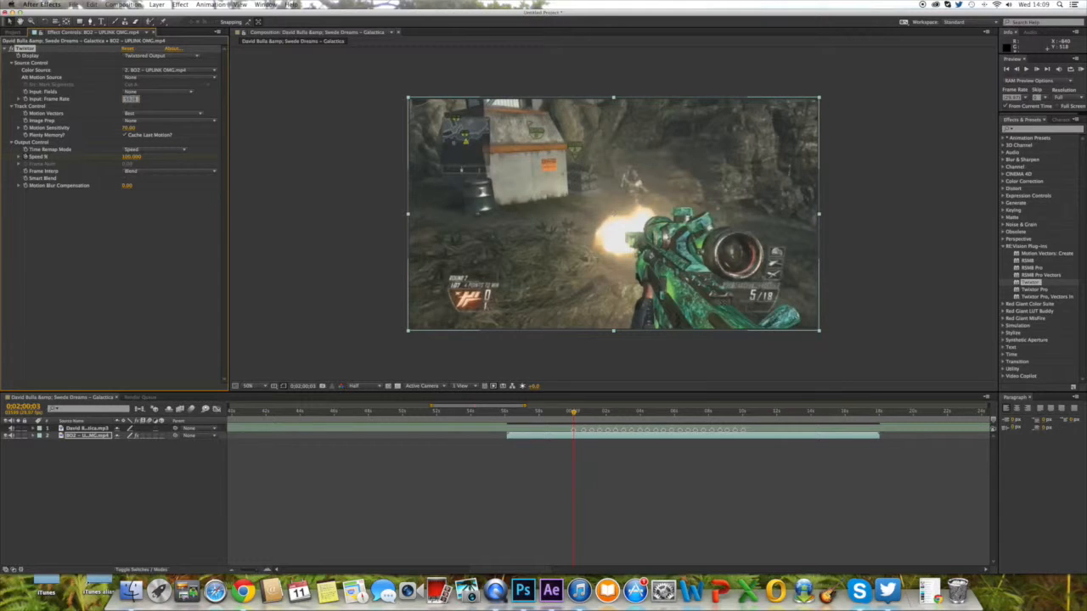
pyautogui.click(119, 206)
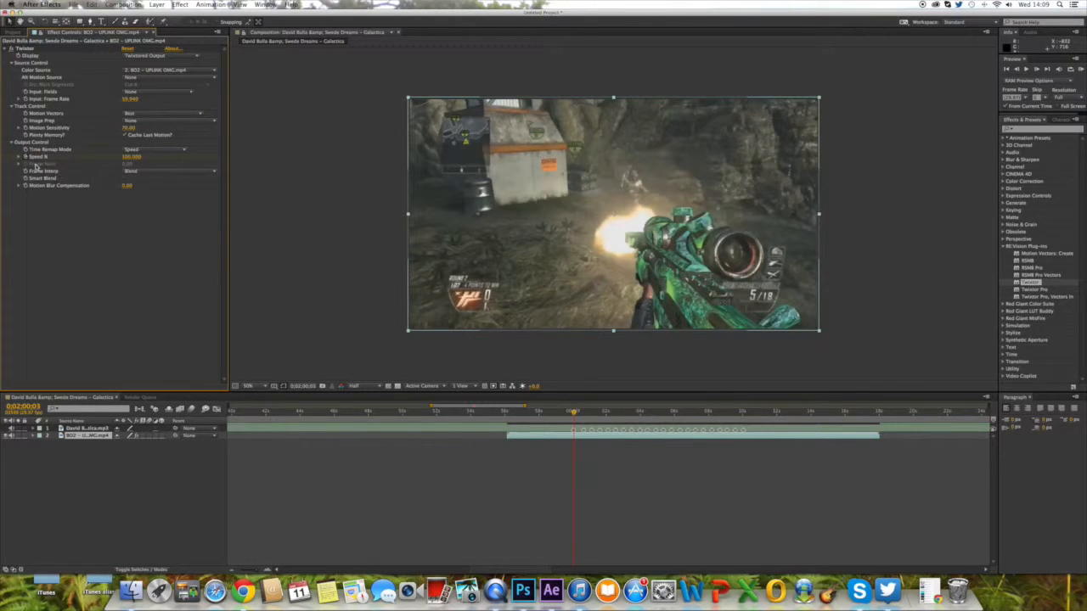
pyautogui.click(194, 121)
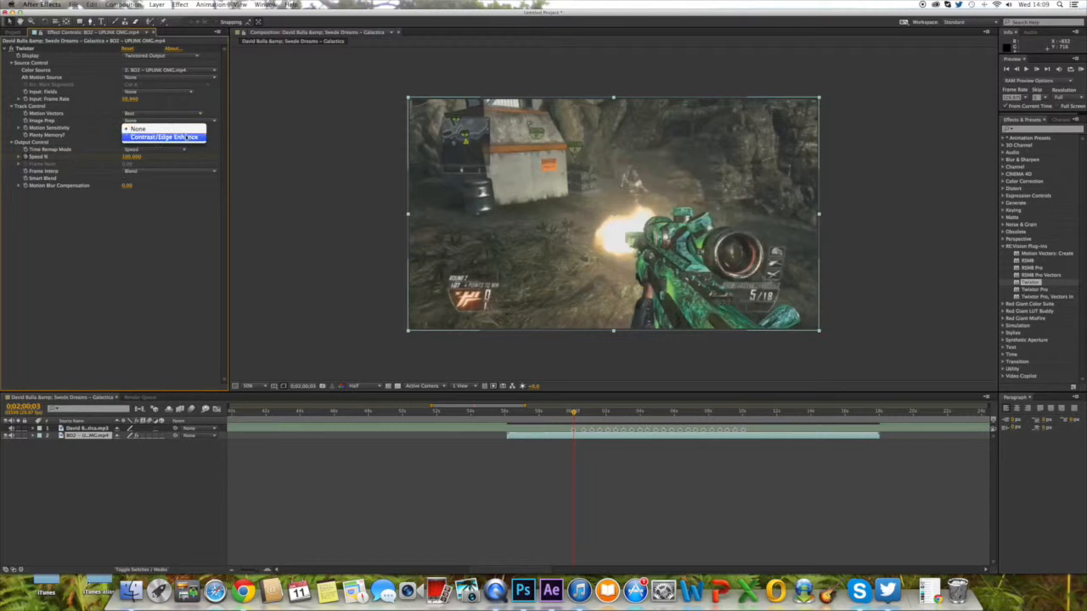
pyautogui.click(186, 138)
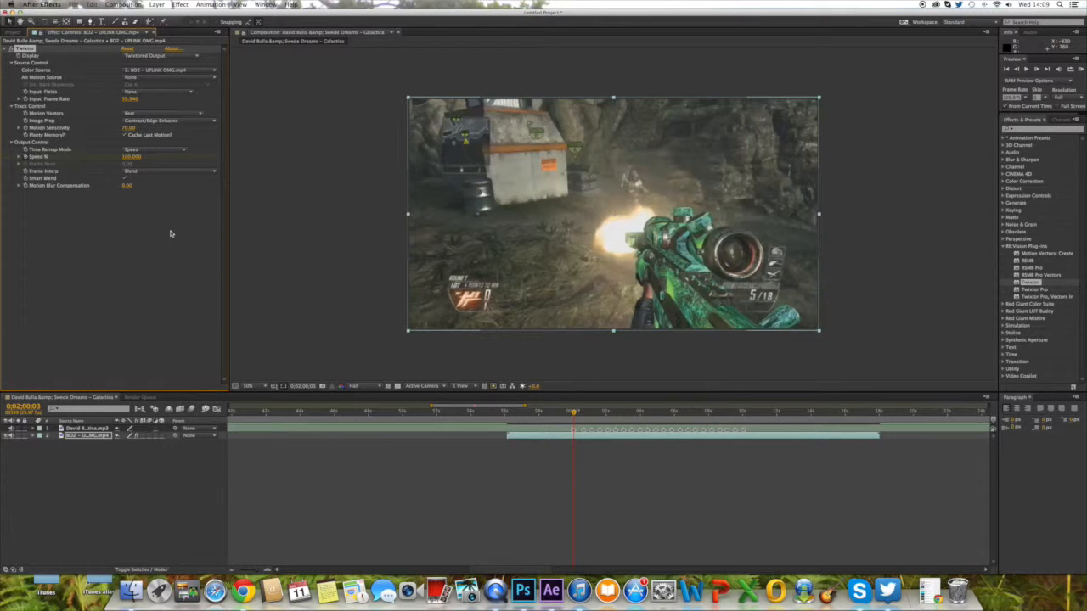
# - Keyframe Twixtor's Speed % at 30 three frames before the second beat marker, at 0;02;00;17
pyautogui.click(583, 415)
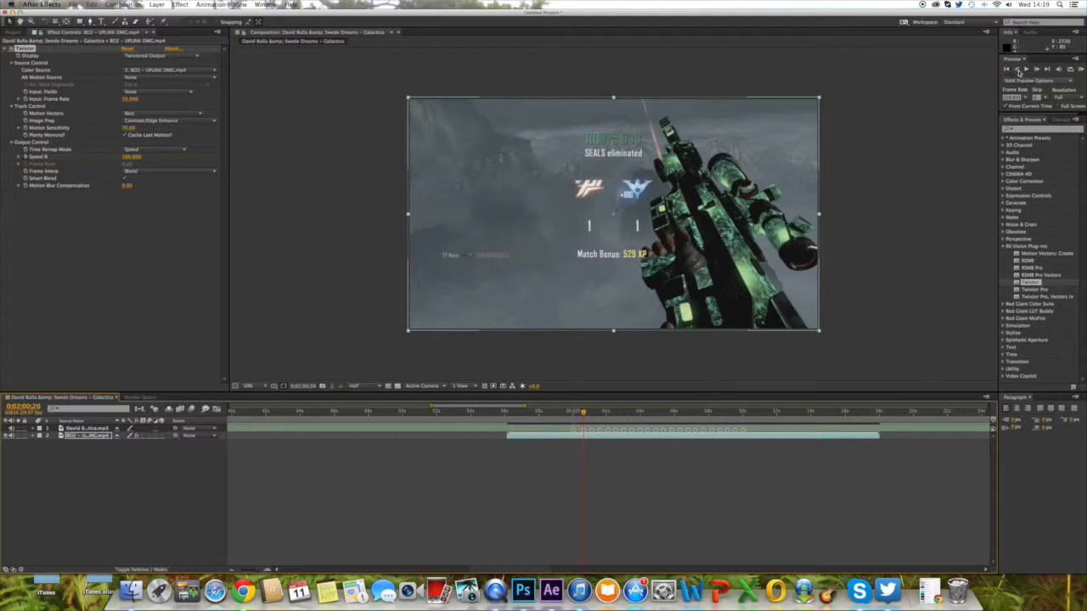
pyautogui.click(1018, 71)
pyautogui.click(1018, 70)
pyautogui.click(1017, 70)
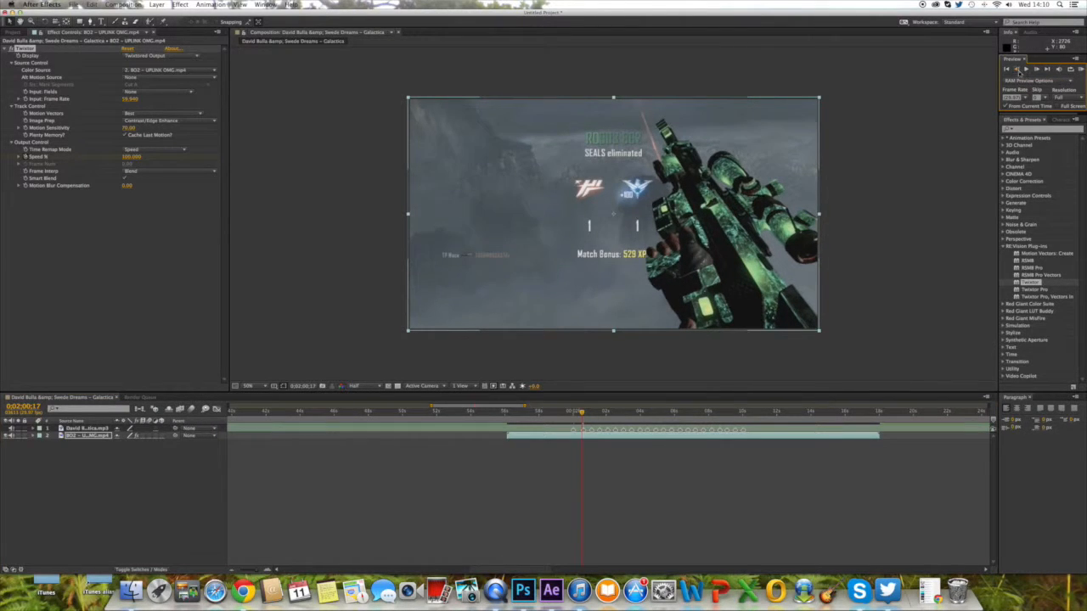
pyautogui.click(131, 156)
pyautogui.write('1')
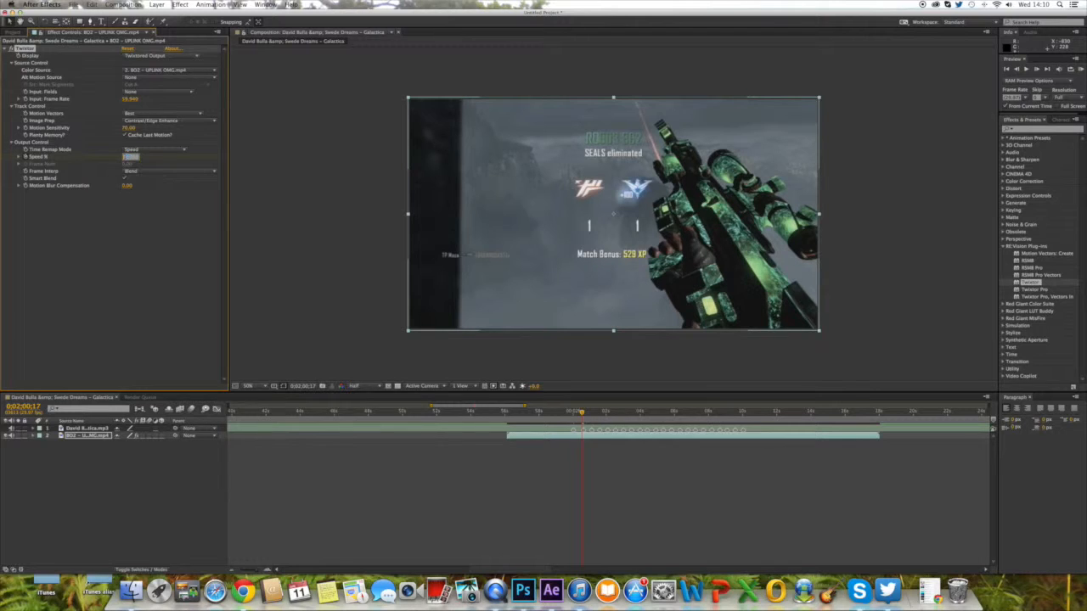
pyautogui.click(335, 238)
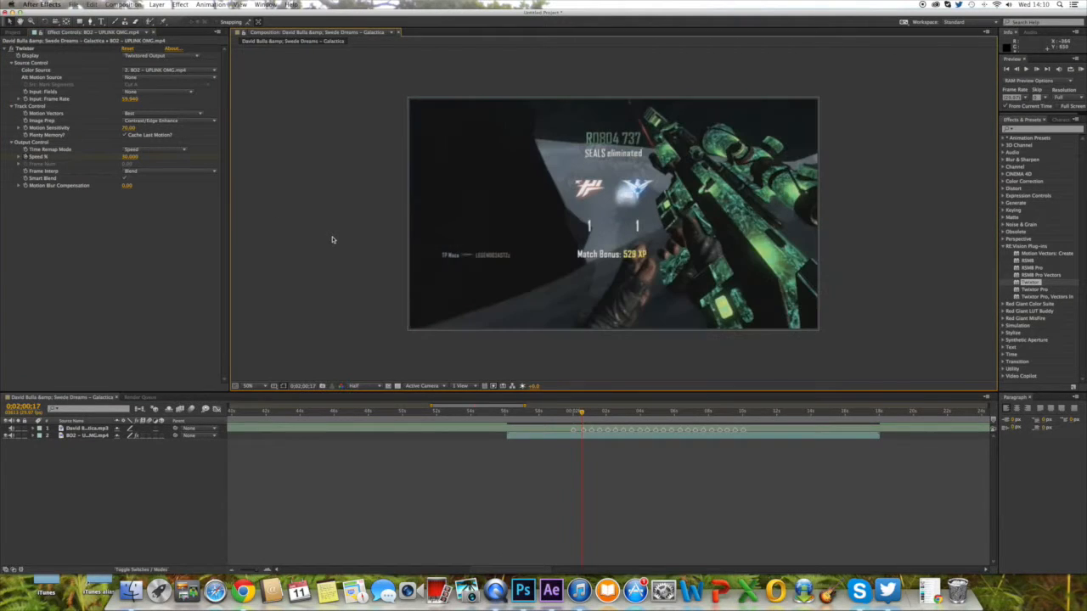
# - Advance six frames to 0;02;00;23, just past the second beat marker, and keyframe Twixtor's Speed % at 170
pyautogui.click(1040, 69)
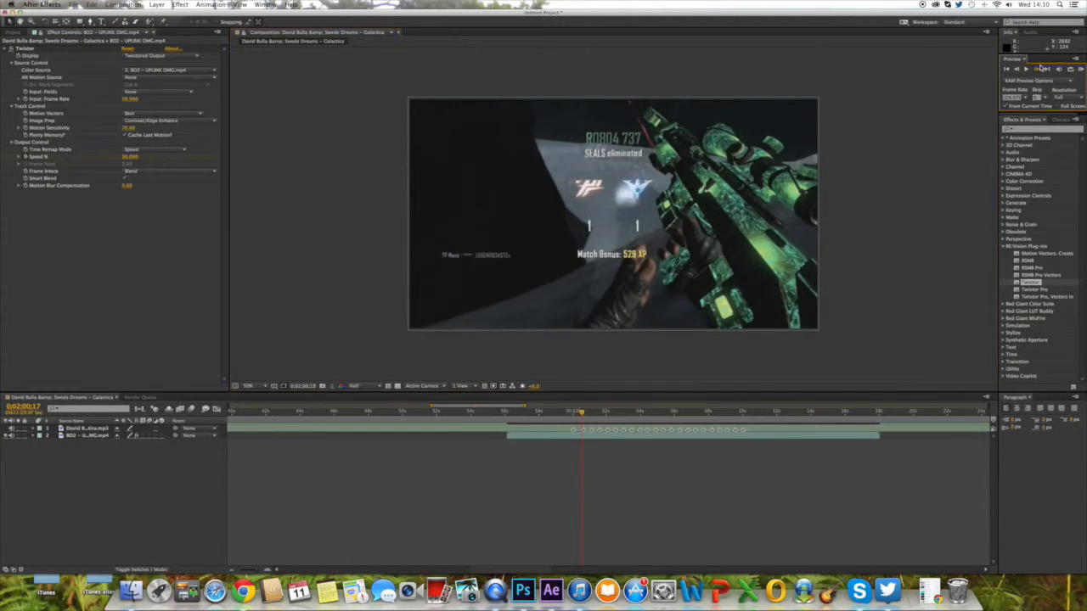
pyautogui.click(1039, 69)
pyautogui.click(1039, 69)
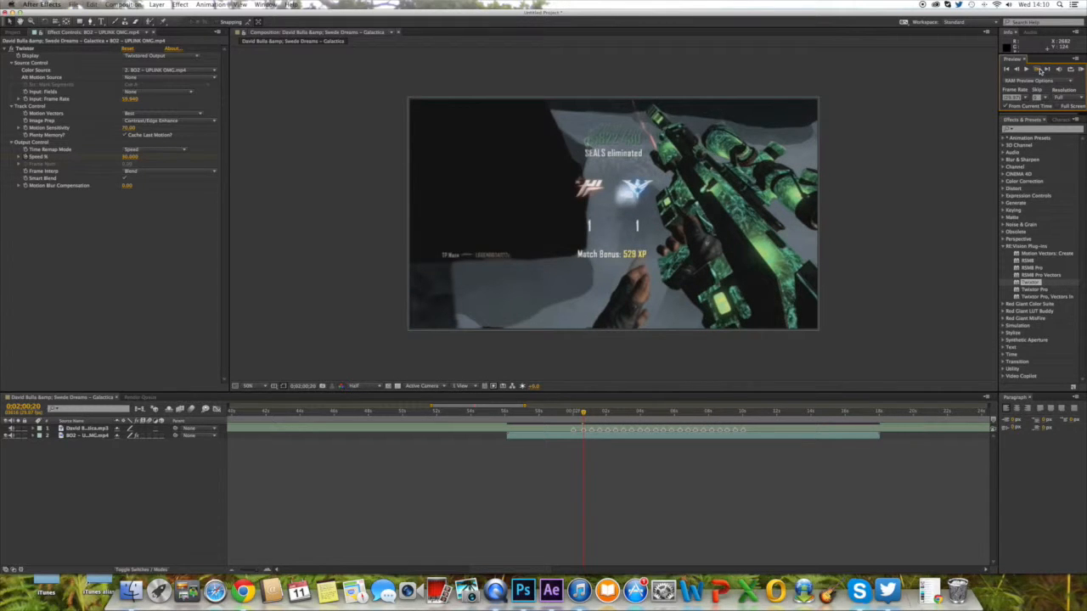
pyautogui.click(1039, 68)
pyautogui.click(1040, 68)
pyautogui.click(1040, 68)
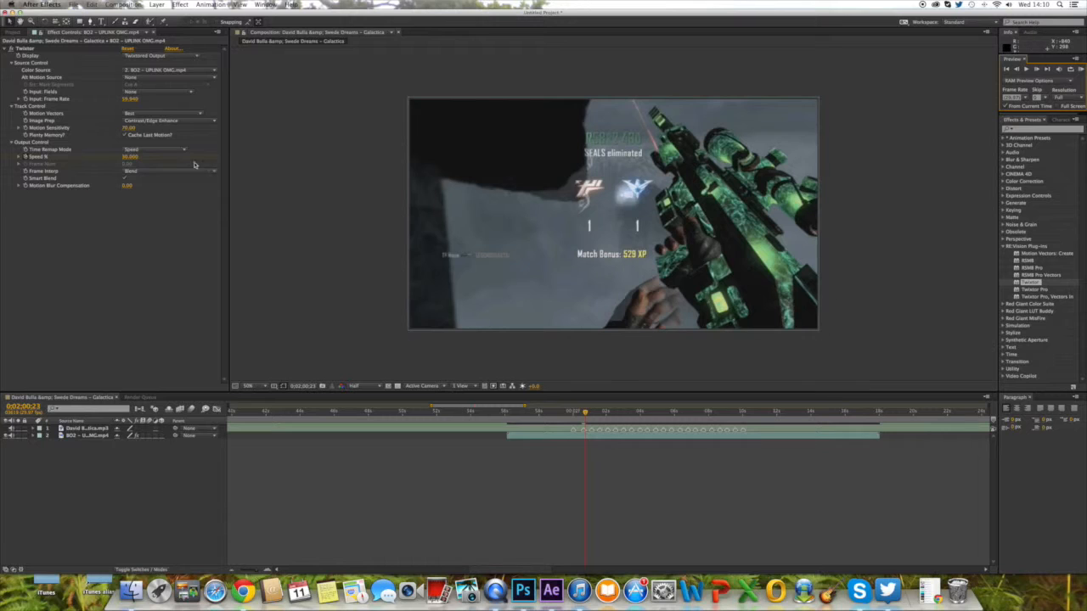
pyautogui.click(128, 158)
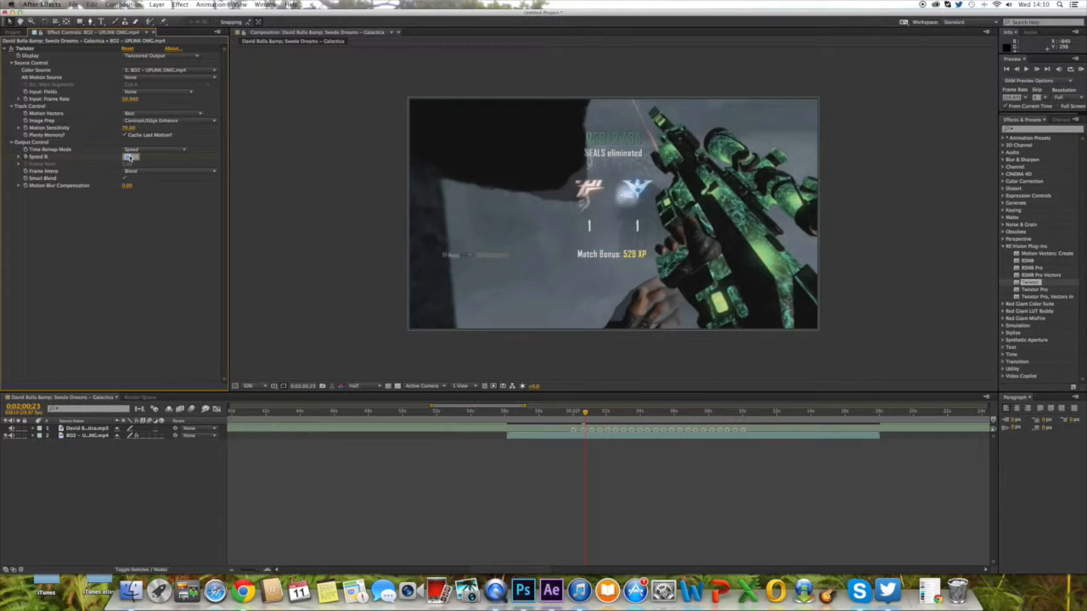
pyautogui.write('175')
pyautogui.press('Return')
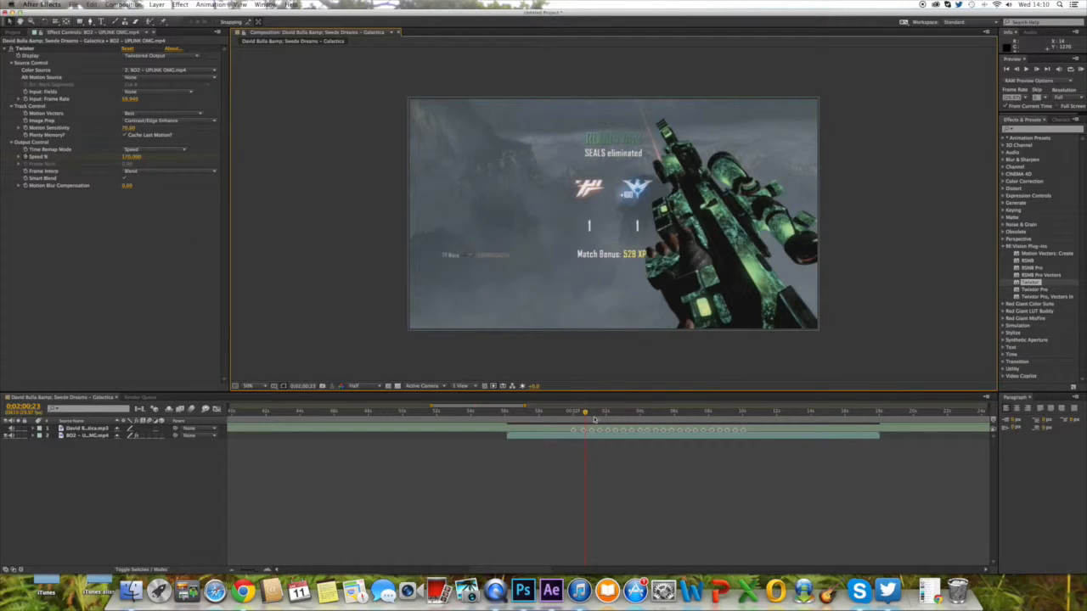
# - Keyframe Twixtor's Speed % at 30 three frames before the third beat marker, at 0;02;01;02, and return to that marker
pyautogui.moveTo(586, 415); pyautogui.dragTo(593, 413)
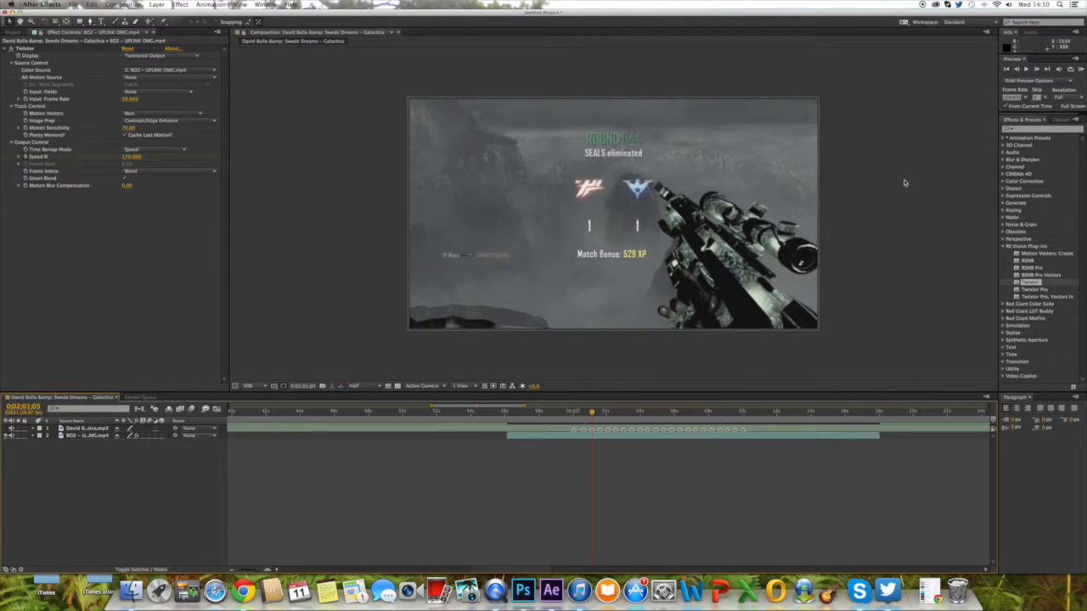
pyautogui.click(1013, 72)
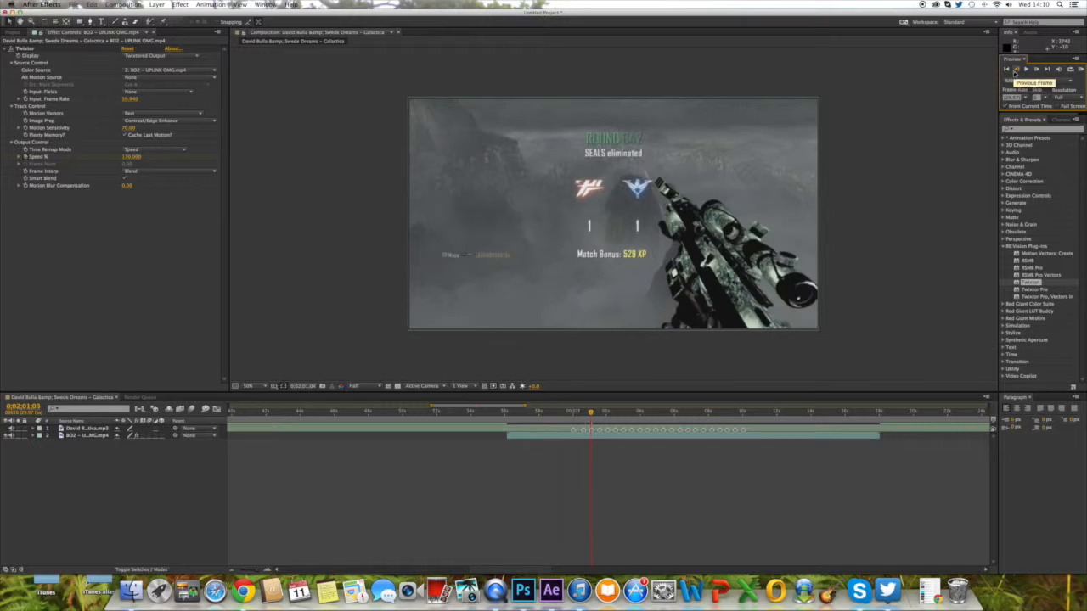
pyautogui.click(138, 158)
pyautogui.write('1')
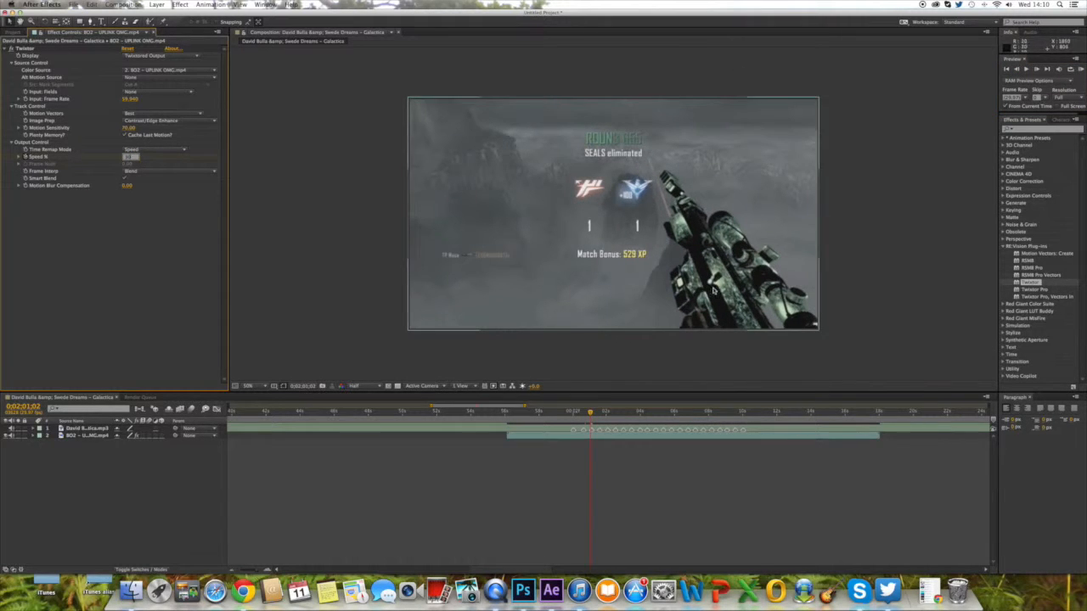
pyautogui.click(593, 413)
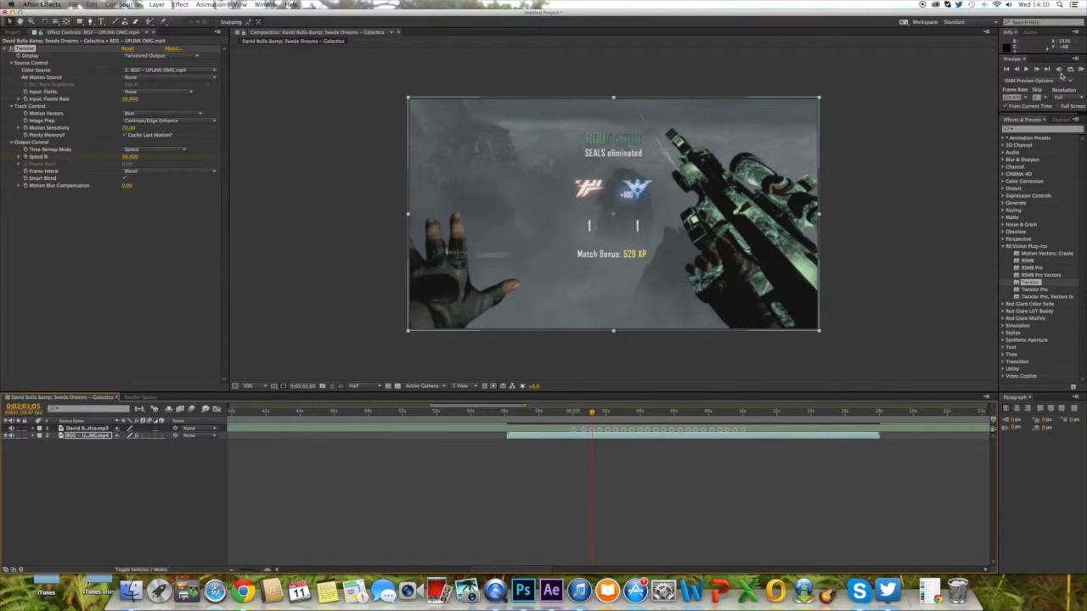
# - Advance three frames past the third beat marker to 0;02;01;08 and keyframe Twixtor's Speed % at 170
pyautogui.click(1039, 69)
pyautogui.click(1039, 70)
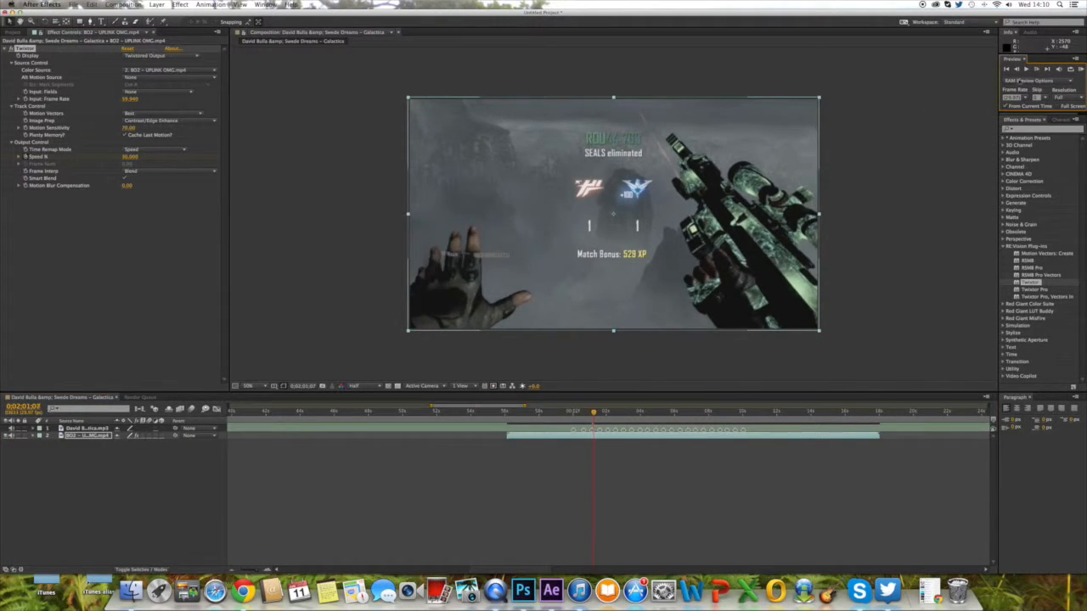
pyautogui.click(1038, 69)
pyautogui.click(128, 158)
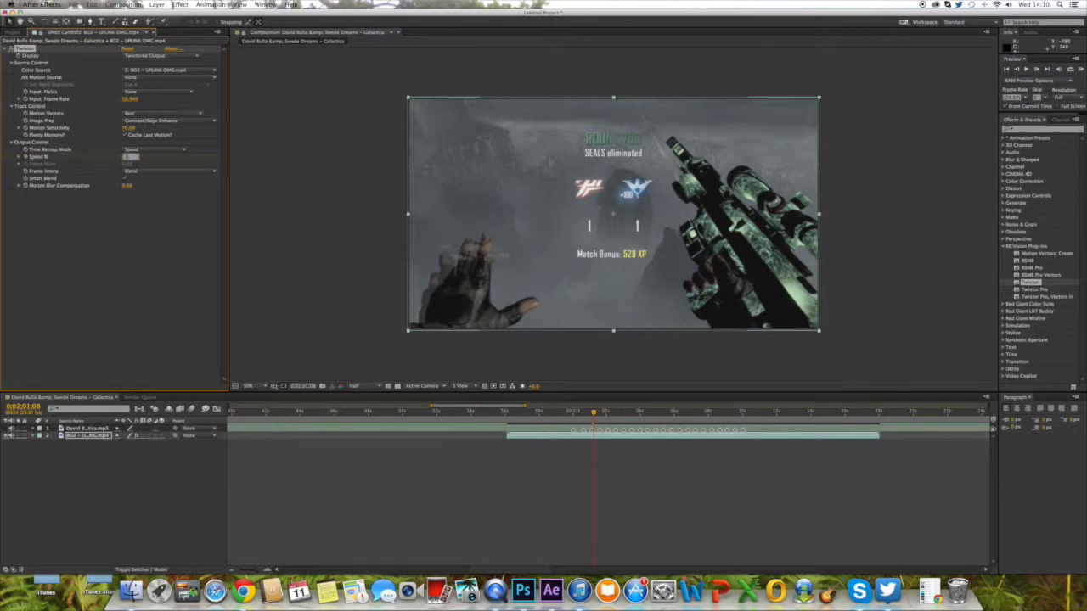
pyautogui.click(321, 195)
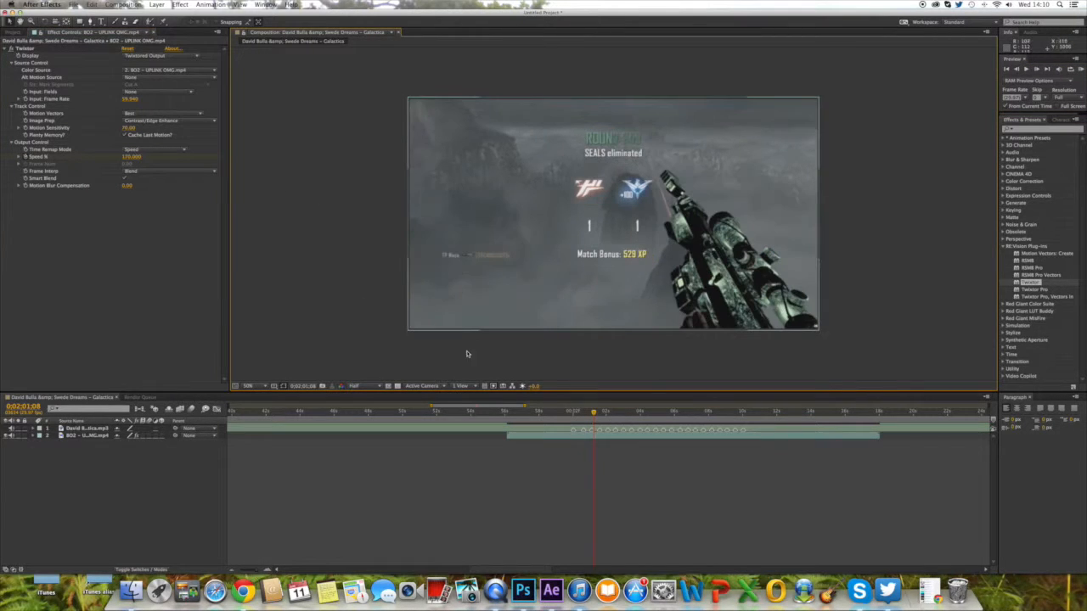
# - Expand the gameplay clip's Twixtor Output Control properties in the timeline to show the Speed % keyframes
pyautogui.click(538, 439)
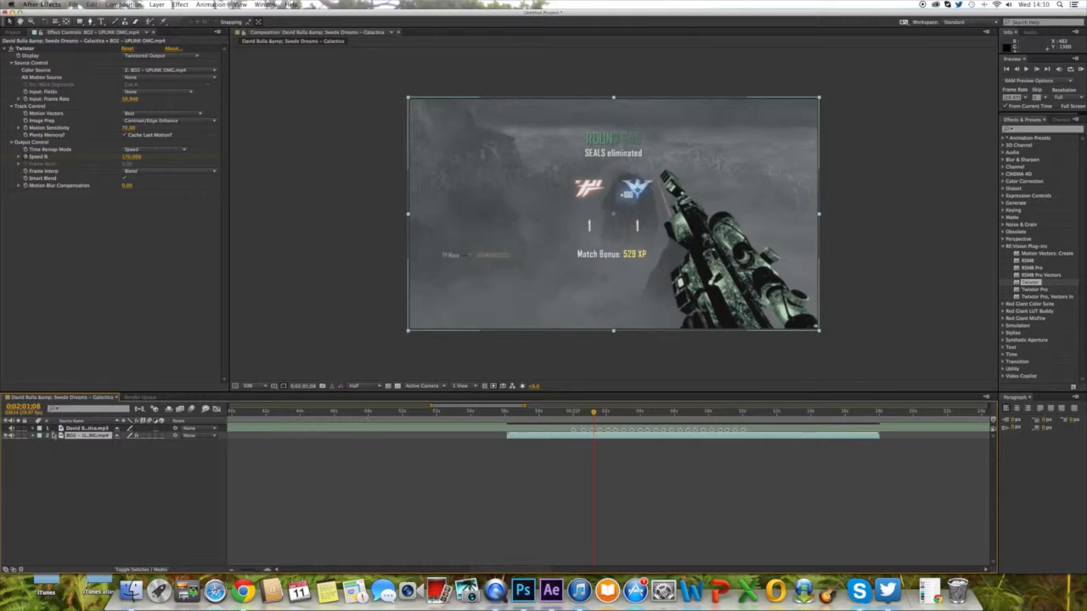
pyautogui.click(34, 436)
pyautogui.click(39, 443)
pyautogui.click(47, 451)
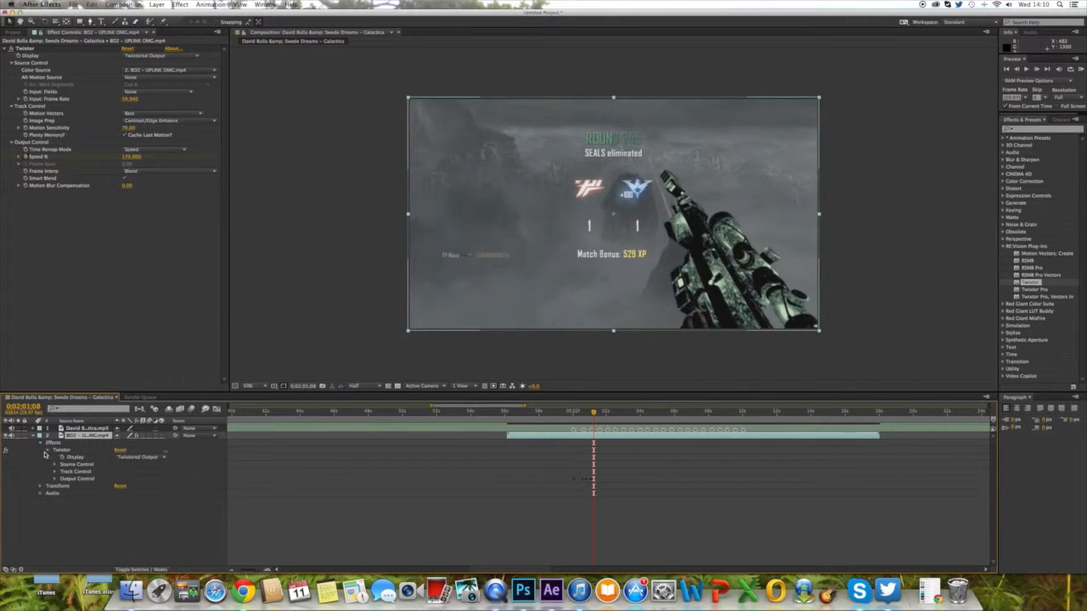
pyautogui.click(55, 479)
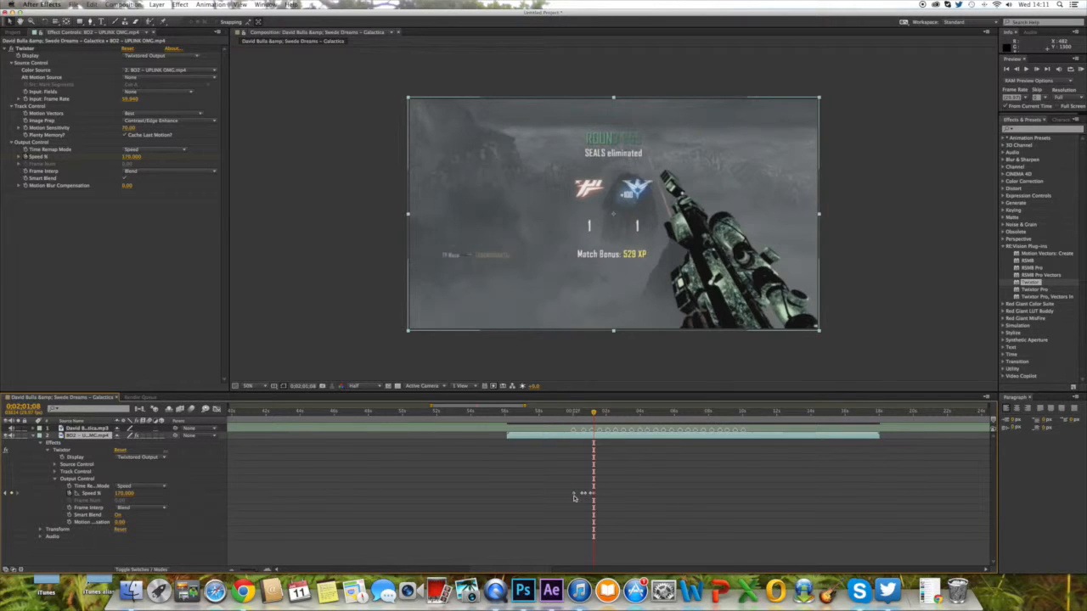
pyautogui.moveTo(574, 497)
# - Select and copy the last two Speed % keyframes, the 30 and 170 pair around the third beat marker
pyautogui.click(610, 413)
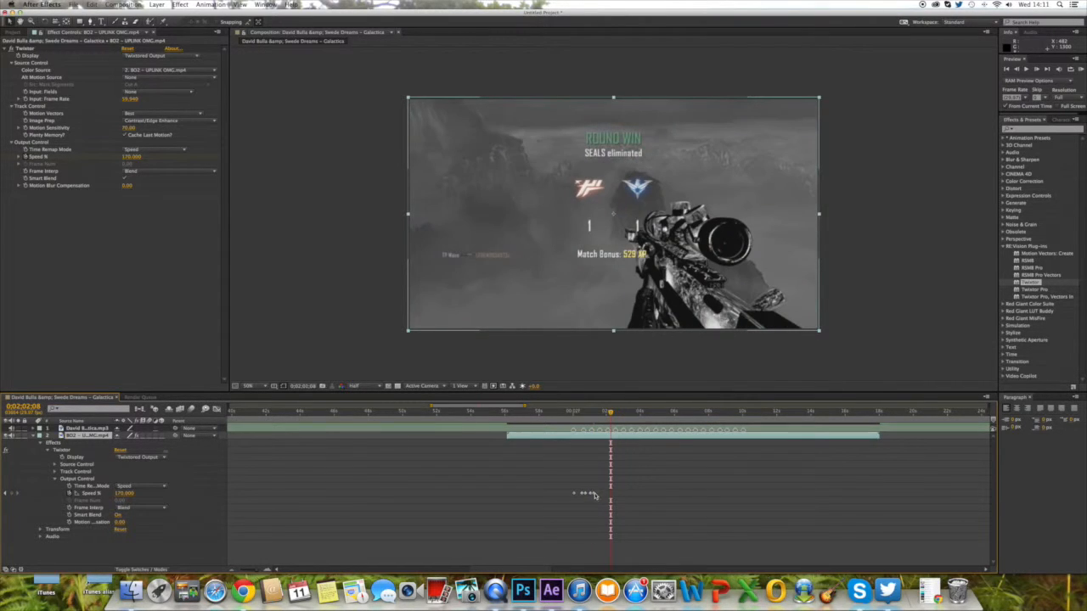
pyautogui.click(595, 495)
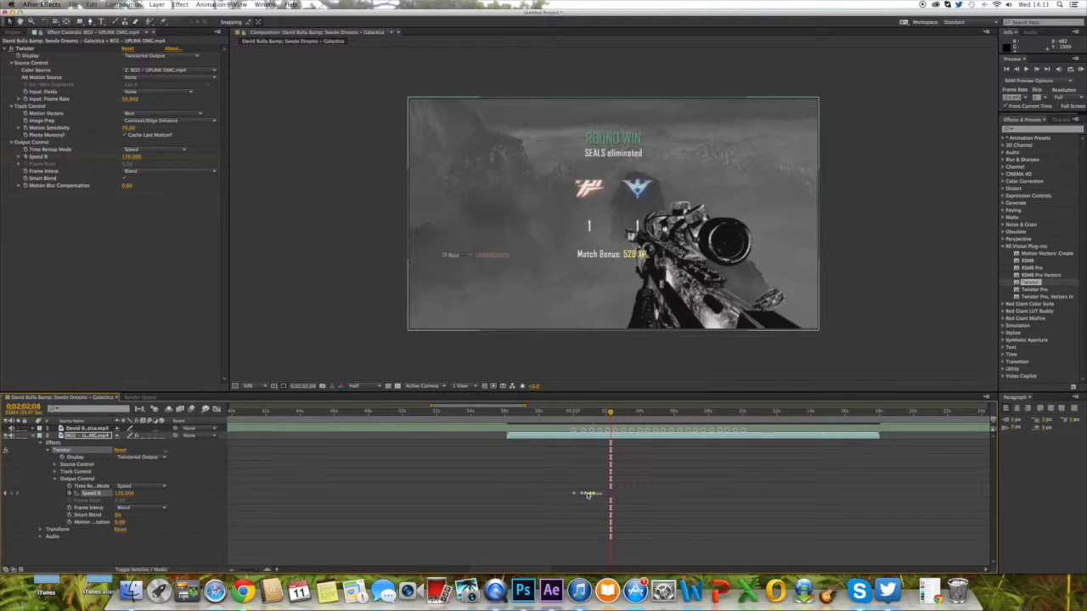
pyautogui.click(591, 496)
pyautogui.moveTo(589, 495)
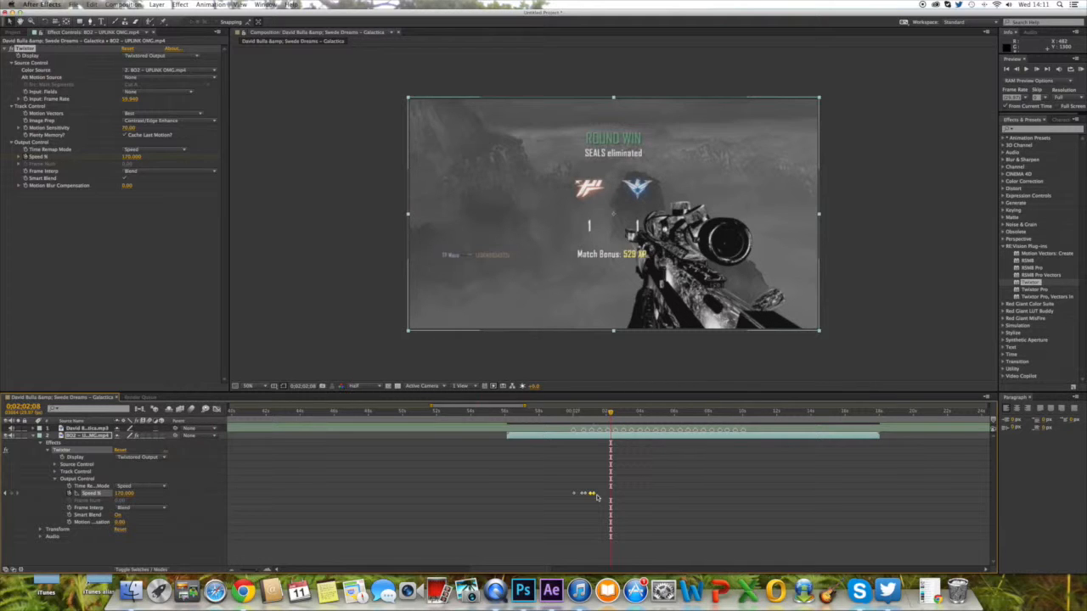
# - Paste the copied Speed % keyframe pair three frames before the fourth beat marker, at 0;02;01;16
pyautogui.click(601, 422)
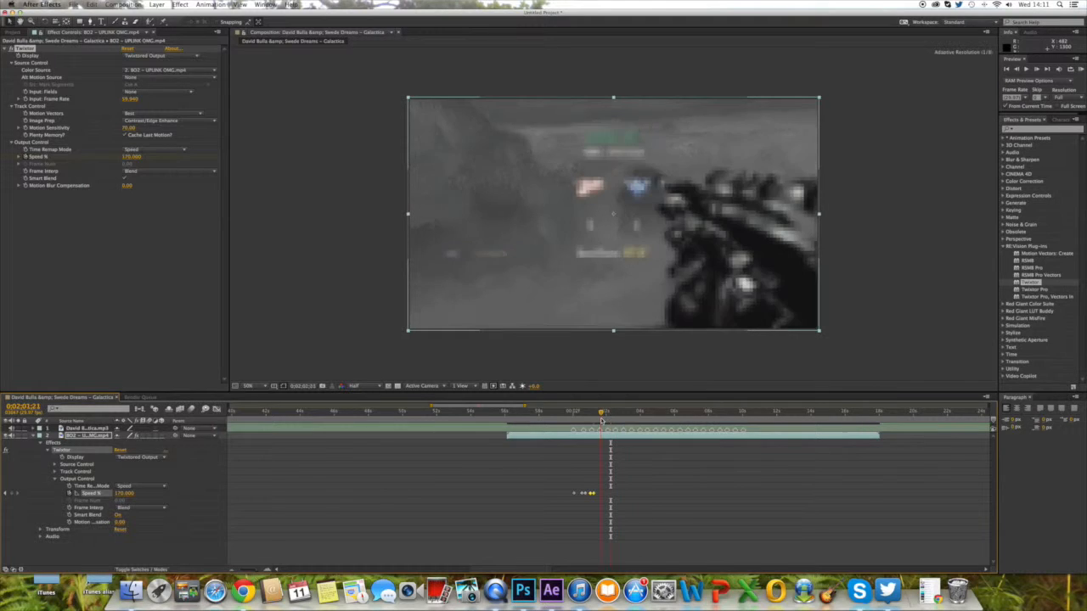
pyautogui.click(600, 419)
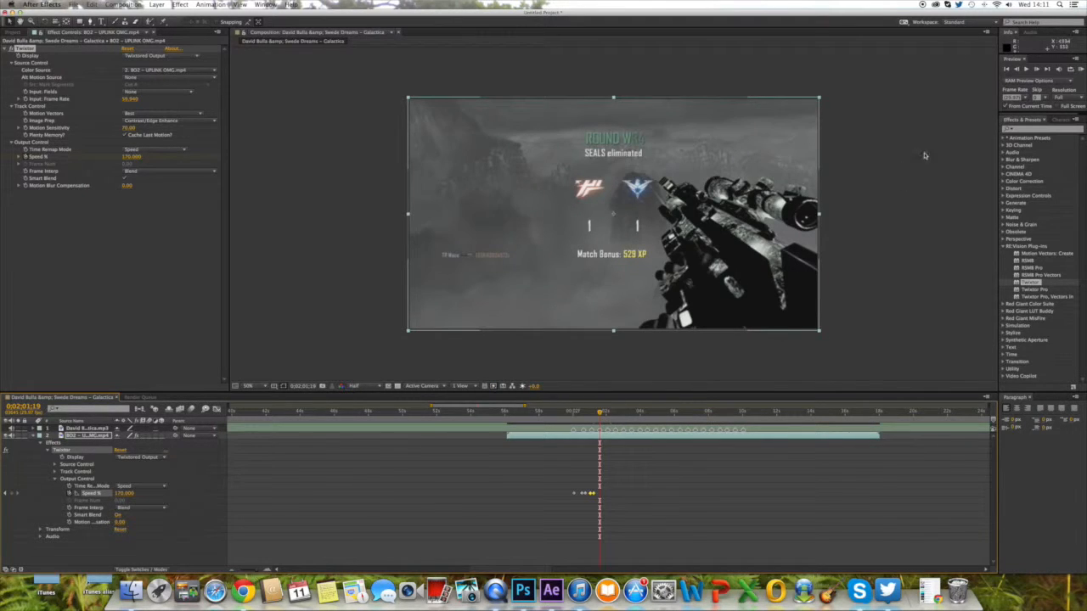
pyautogui.click(1017, 70)
pyautogui.click(1016, 70)
pyautogui.click(1017, 70)
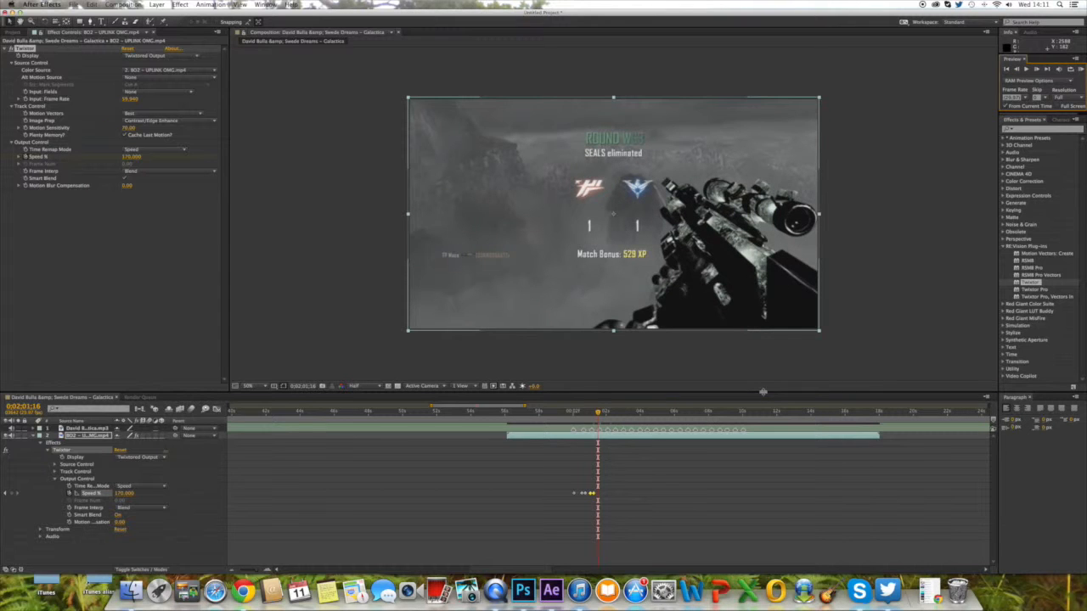
pyautogui.press('super+v')
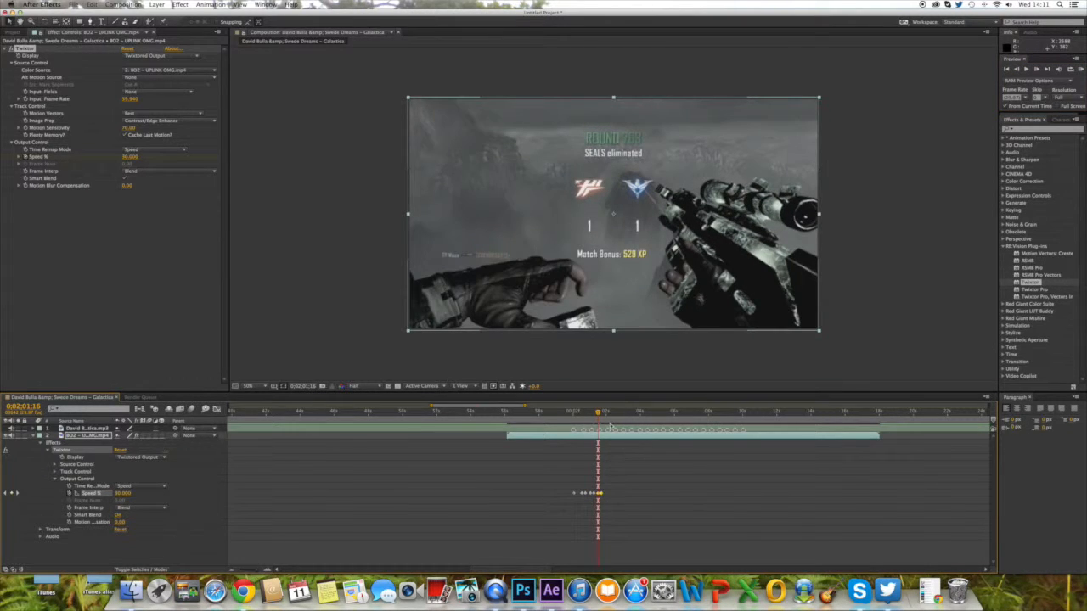
# - Paste the copied Speed % keyframe pair three frames before the fifth beat marker, at 0;02;02;00
pyautogui.click(607, 415)
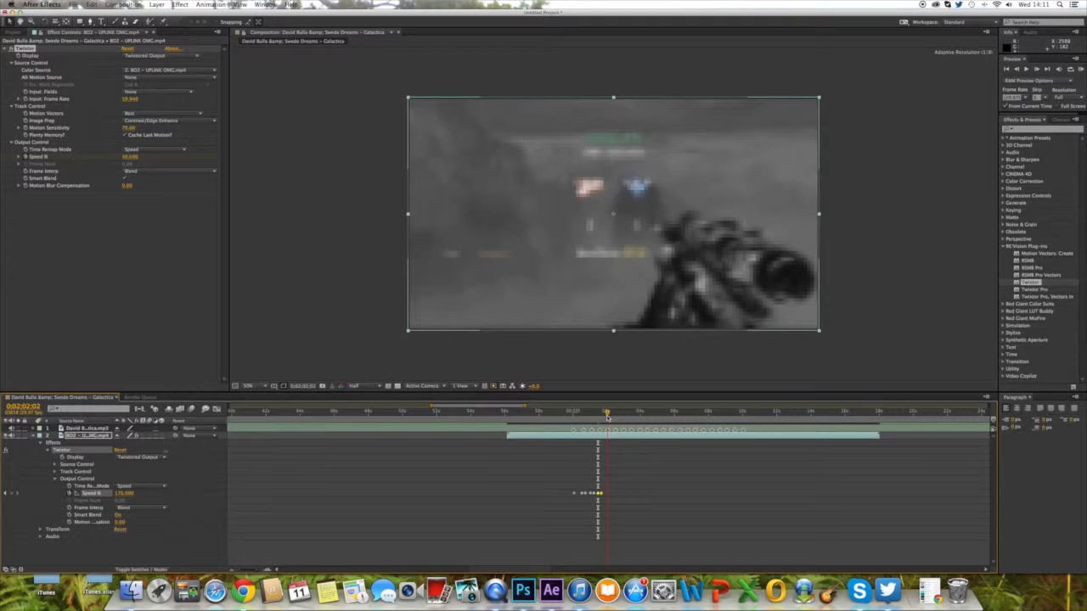
pyautogui.click(1037, 70)
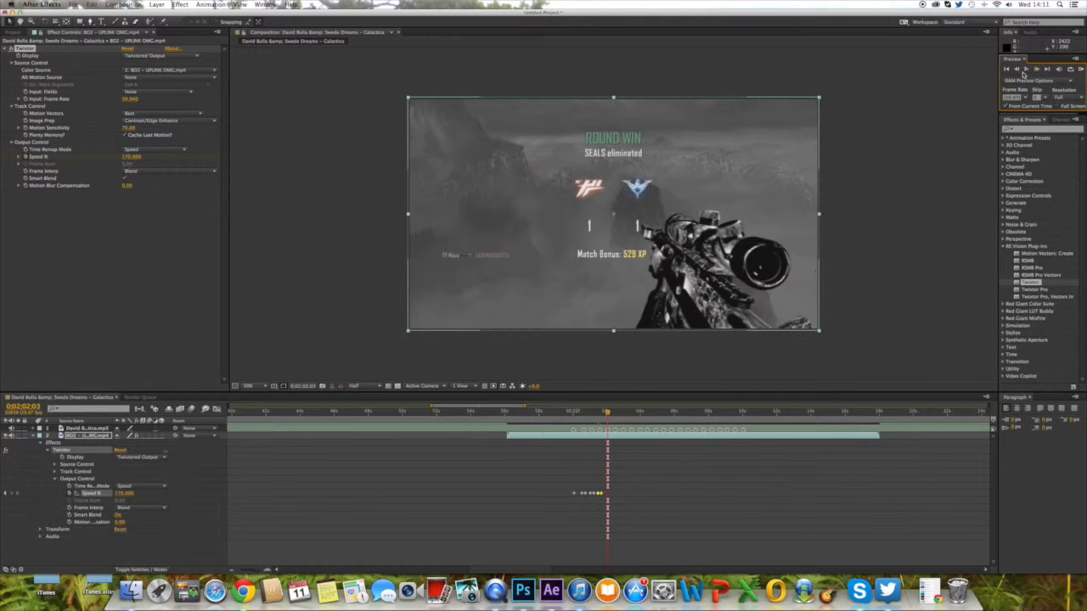
pyautogui.click(1016, 70)
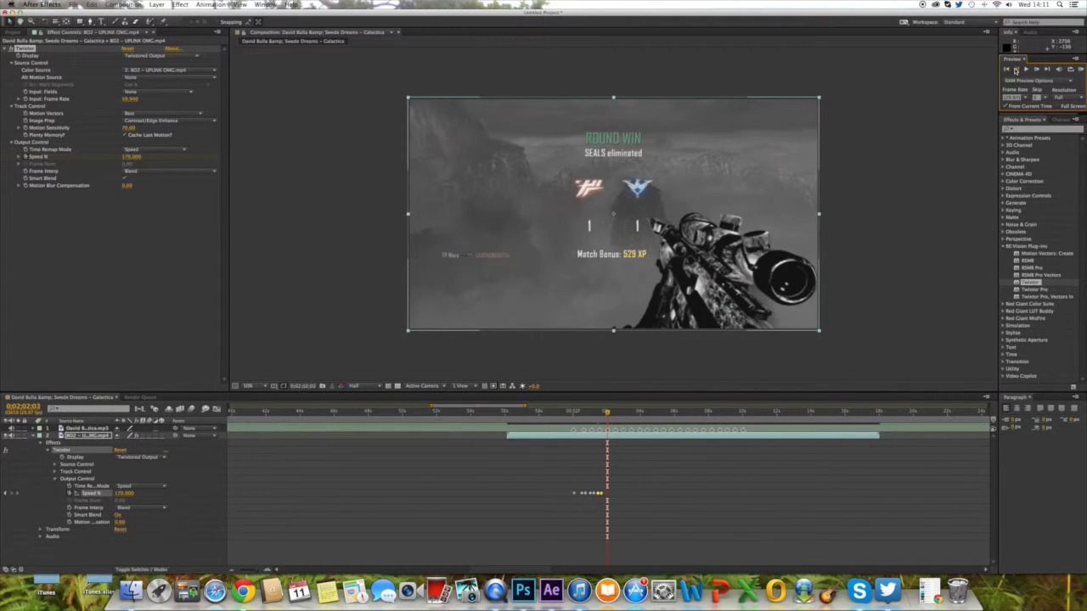
pyautogui.click(1015, 70)
pyautogui.click(1015, 71)
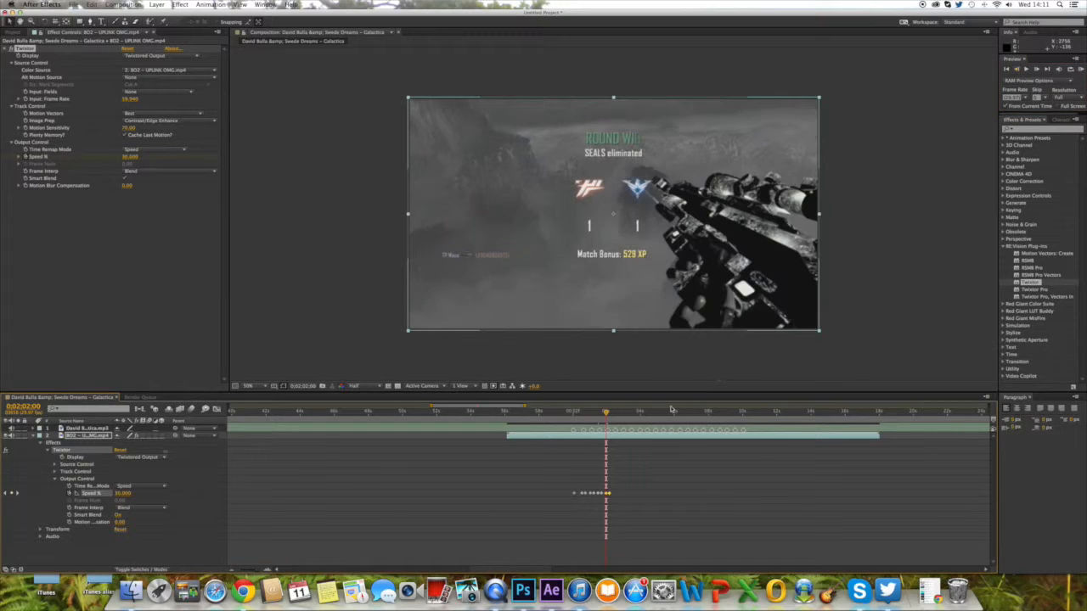
# - Paste the copied Speed % keyframe pair three frames before the sixth beat marker, at 0;02;02;13
pyautogui.moveTo(617, 415); pyautogui.dragTo(614, 418)
pyautogui.click(1036, 71)
pyautogui.click(1017, 73)
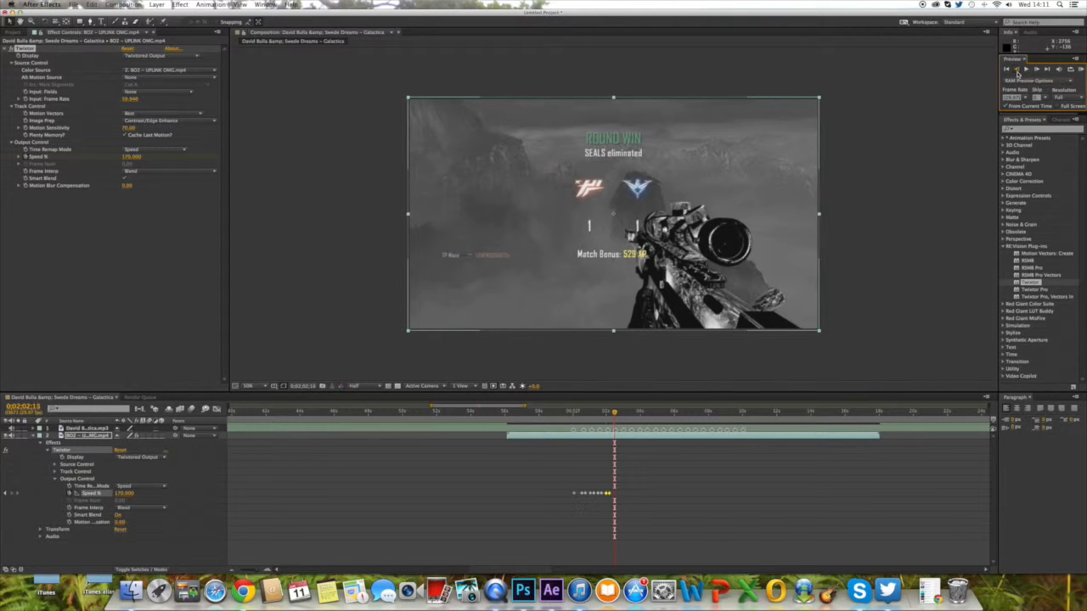
pyautogui.click(1017, 73)
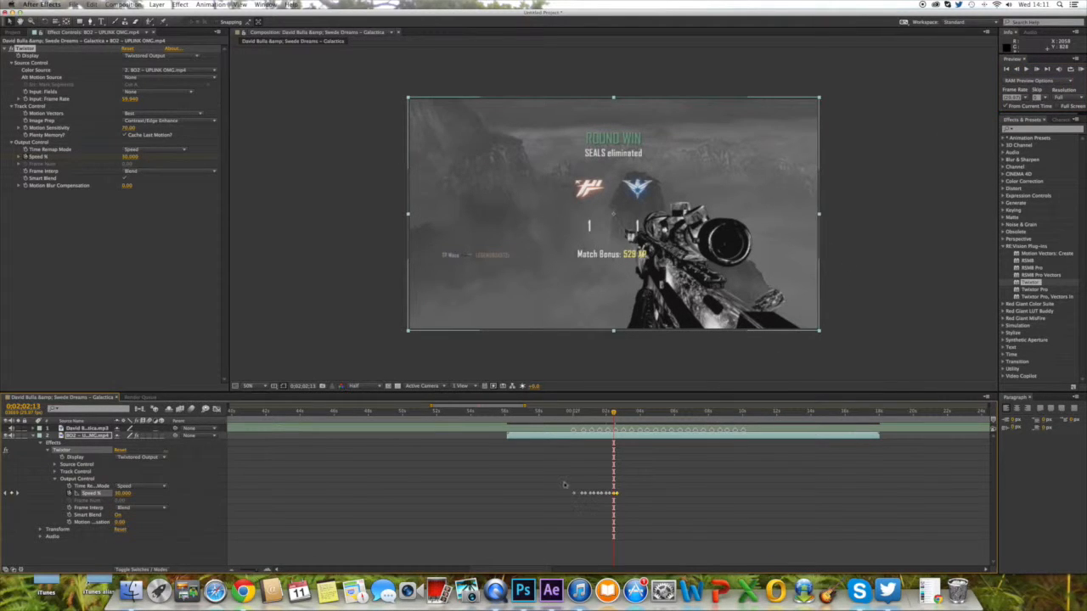
# - RAM preview the synced section from 0;01;58;07 and stop playback after watching the speed changes
pyautogui.moveTo(559, 415); pyautogui.dragTo(542, 416)
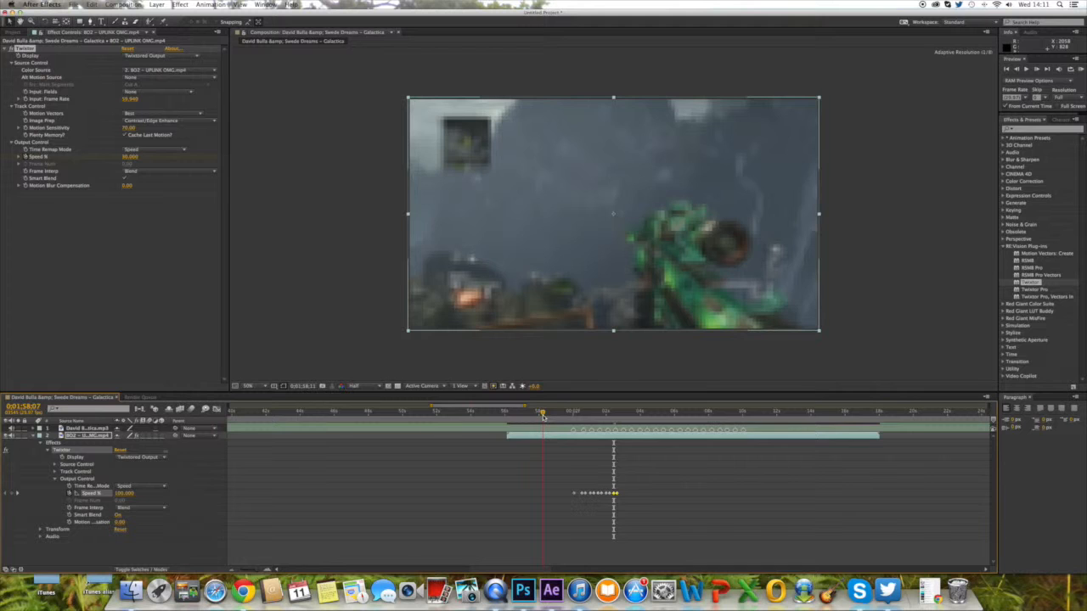
pyautogui.click(1075, 73)
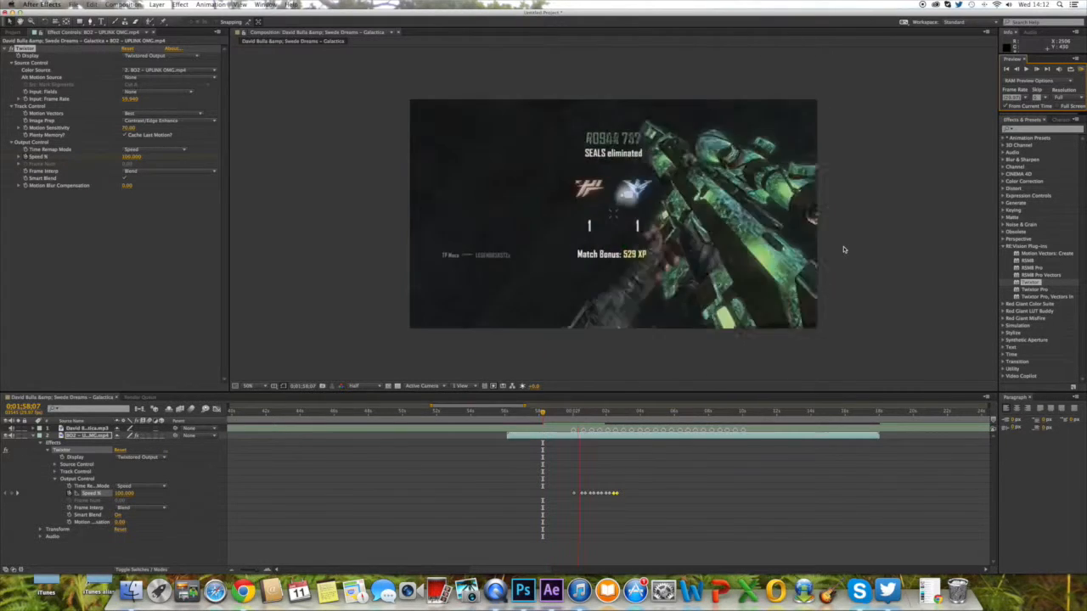
pyautogui.press('space')
# - Move to the last Speed % keyframe and collapse the gameplay clip's Twixtor and Effects properties in the timeline
pyautogui.moveTo(591, 412); pyautogui.dragTo(617, 412)
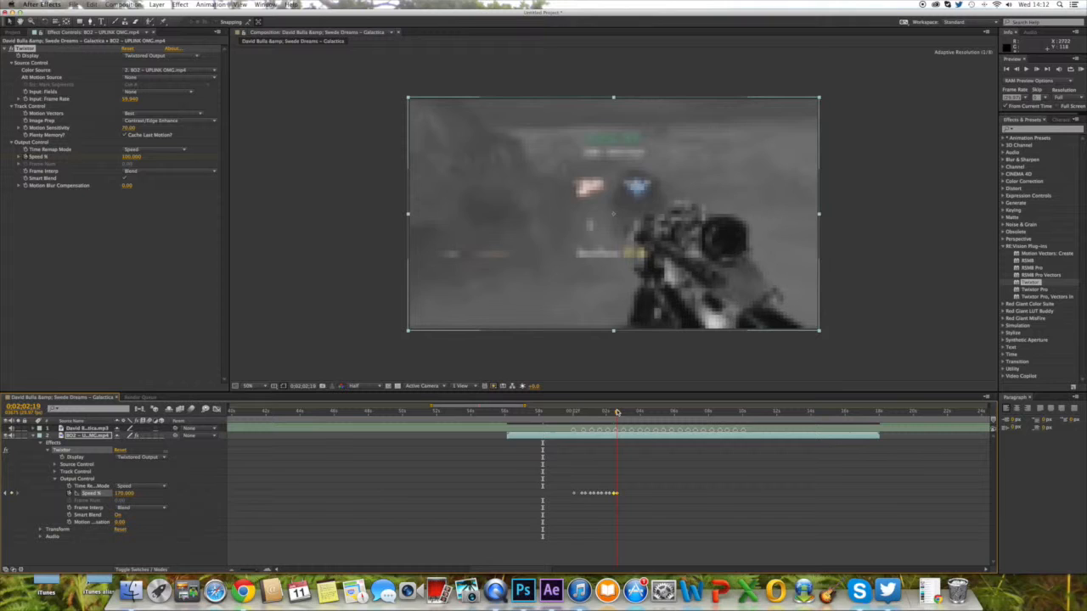
pyautogui.click(47, 454)
pyautogui.click(49, 452)
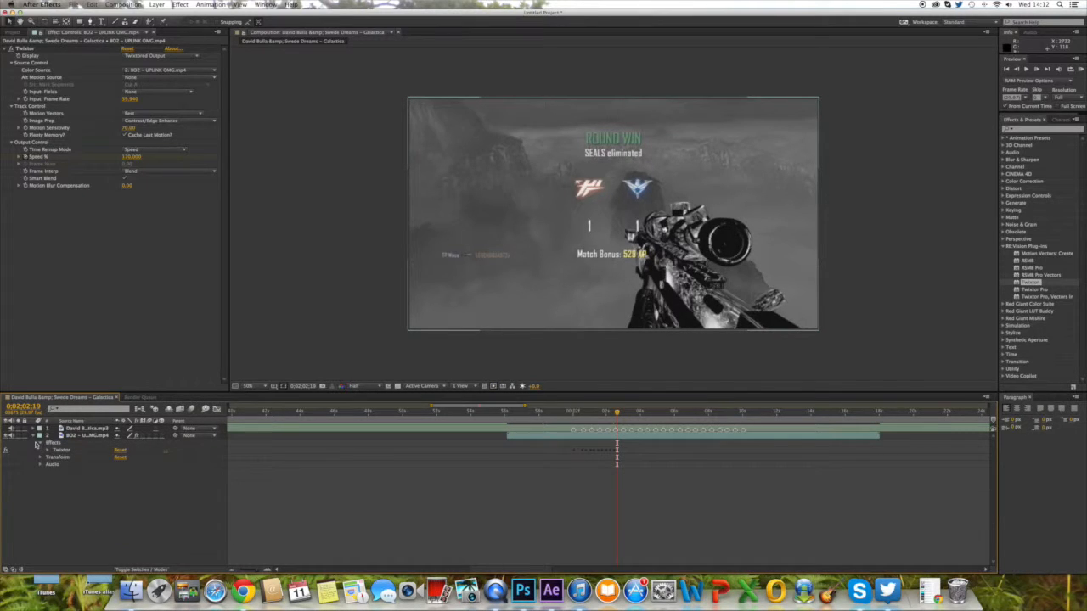
pyautogui.click(37, 443)
# - Scrub through the clip along the beat markers, examining the footage at the first two markers and around 0;02;08;18 to 0;02;09;05
pyautogui.click(571, 412)
pyautogui.moveTo(604, 412); pyautogui.dragTo(644, 412)
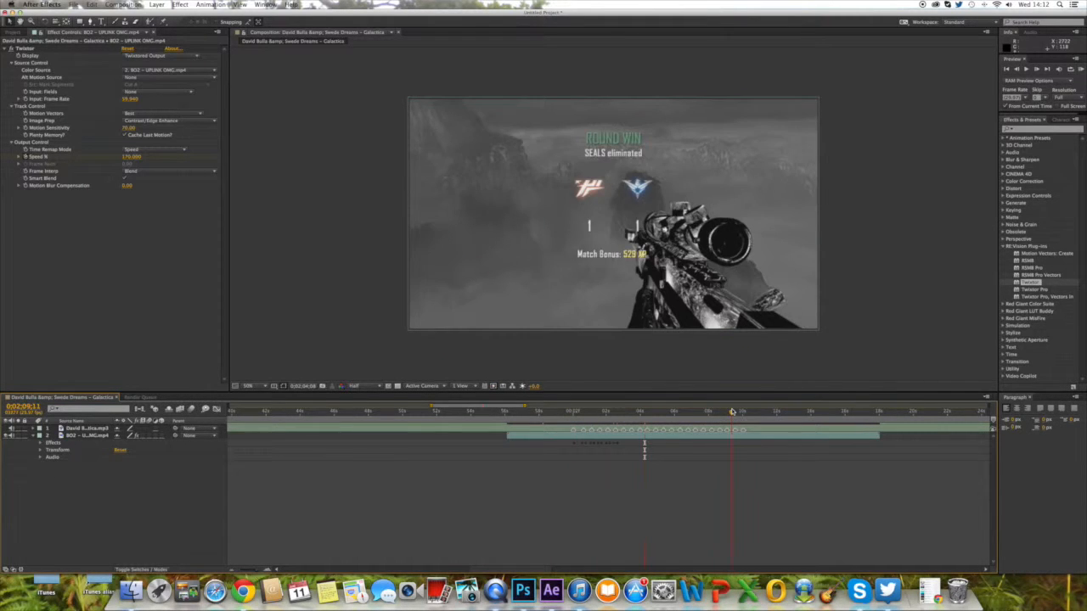
pyautogui.moveTo(731, 412); pyautogui.dragTo(709, 413)
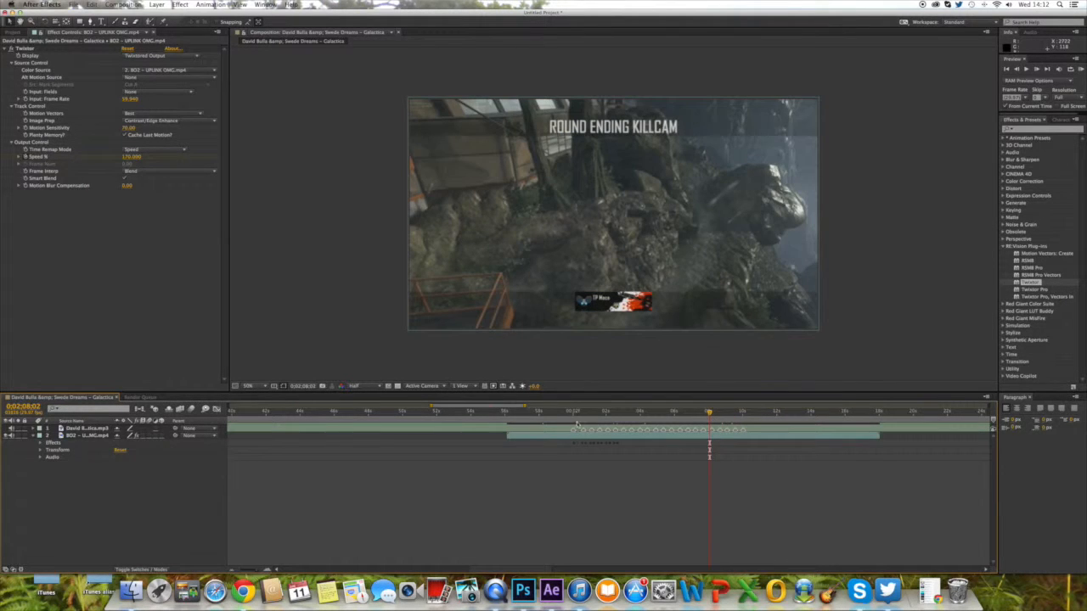
pyautogui.moveTo(578, 413)
pyautogui.mouseDown()
pyautogui.moveTo(566, 420)
pyautogui.moveTo(573, 413)
pyautogui.mouseUp()
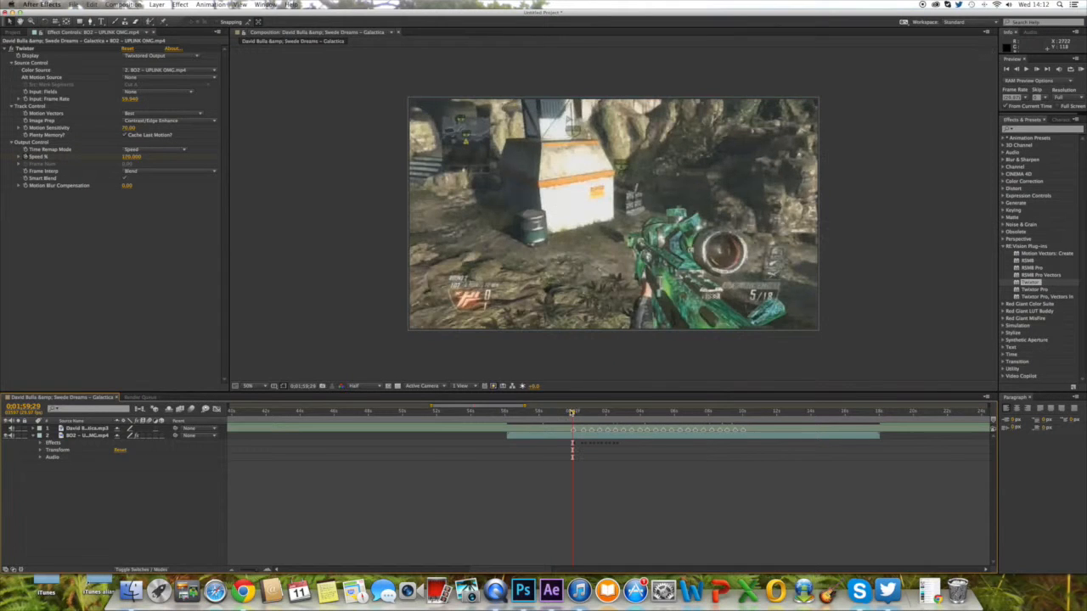
pyautogui.click(572, 412)
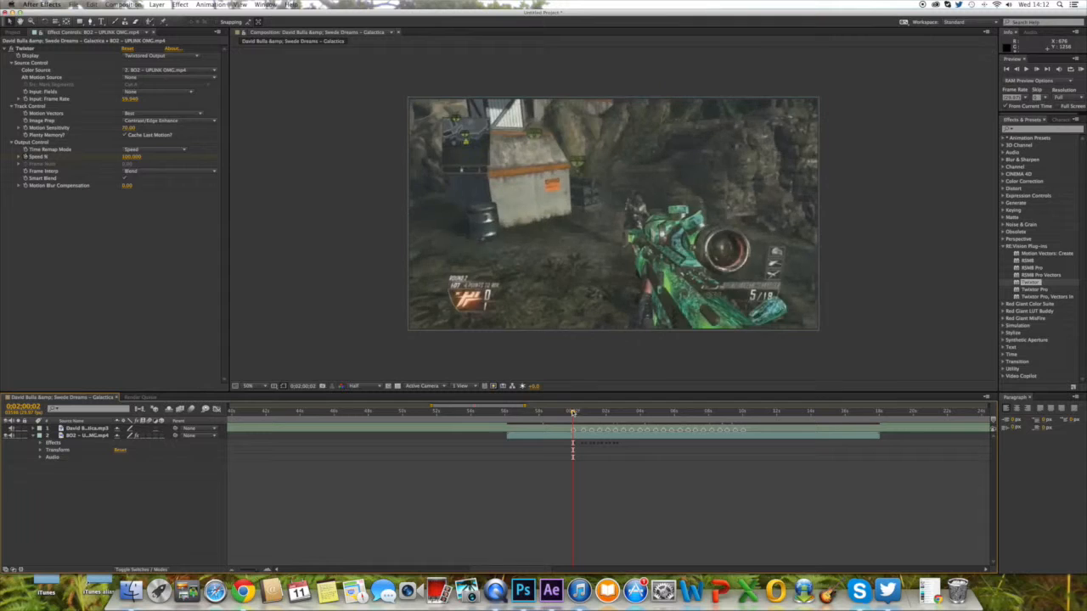
pyautogui.moveTo(574, 411); pyautogui.dragTo(574, 413)
pyautogui.click(1036, 69)
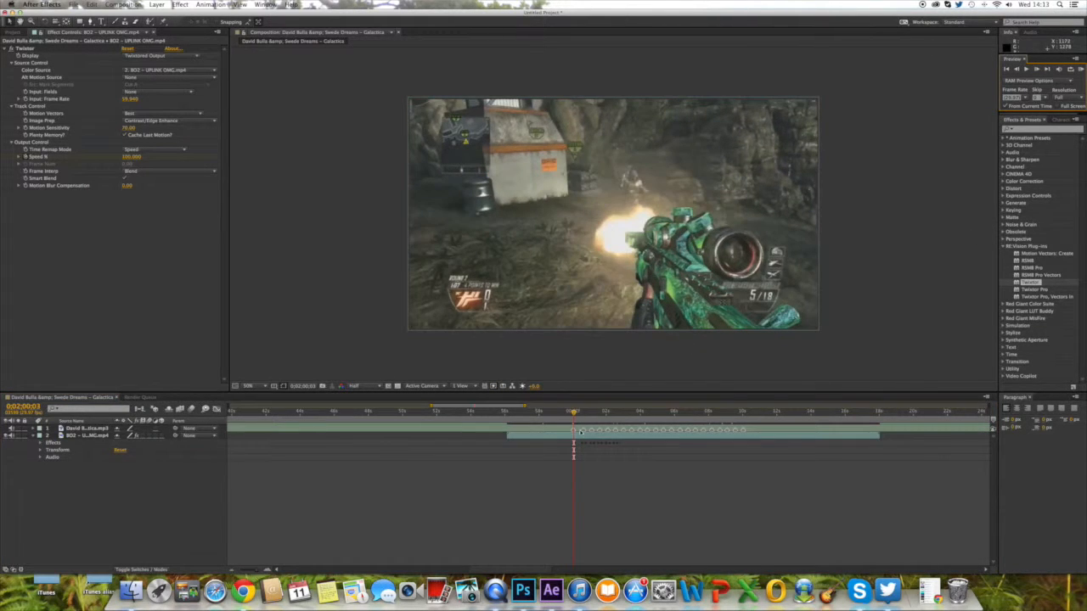
pyautogui.moveTo(581, 413); pyautogui.dragTo(584, 413)
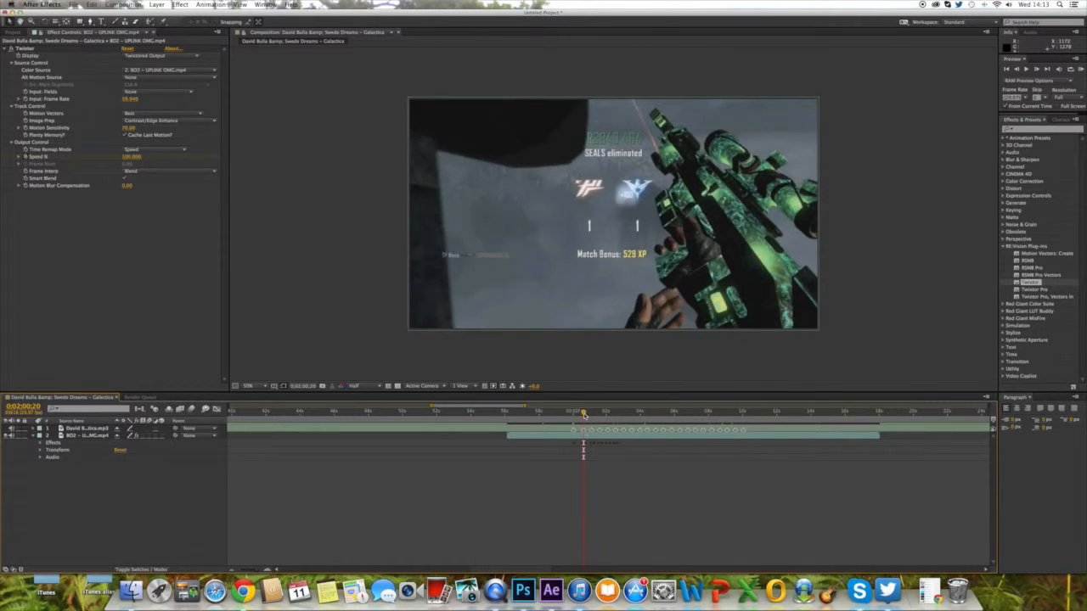
pyautogui.moveTo(584, 415); pyautogui.dragTo(583, 415)
pyautogui.click(718, 414)
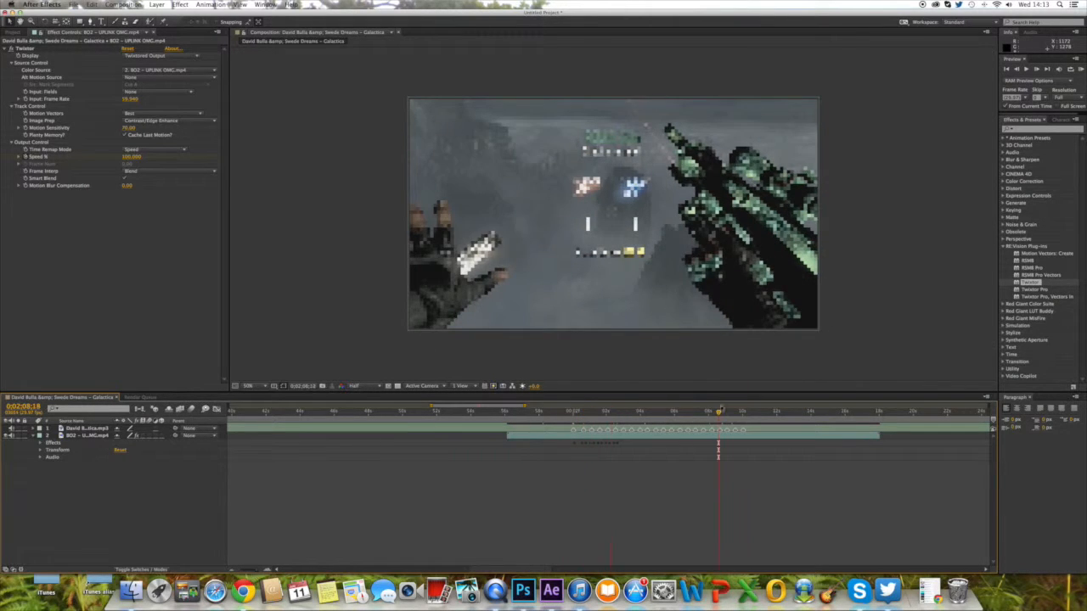
pyautogui.moveTo(719, 414); pyautogui.dragTo(728, 413)
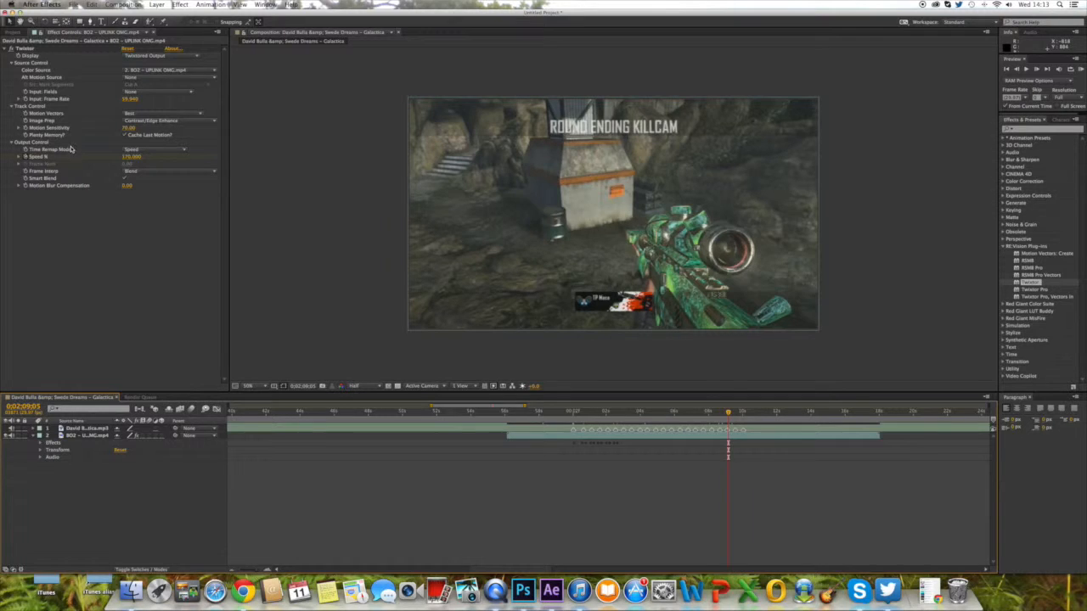
# - Check the gameplay footage's frame rate in the project against Twixtor's input frame rate, and return to 0;01;58;24
pyautogui.click(16, 33)
pyautogui.click(85, 222)
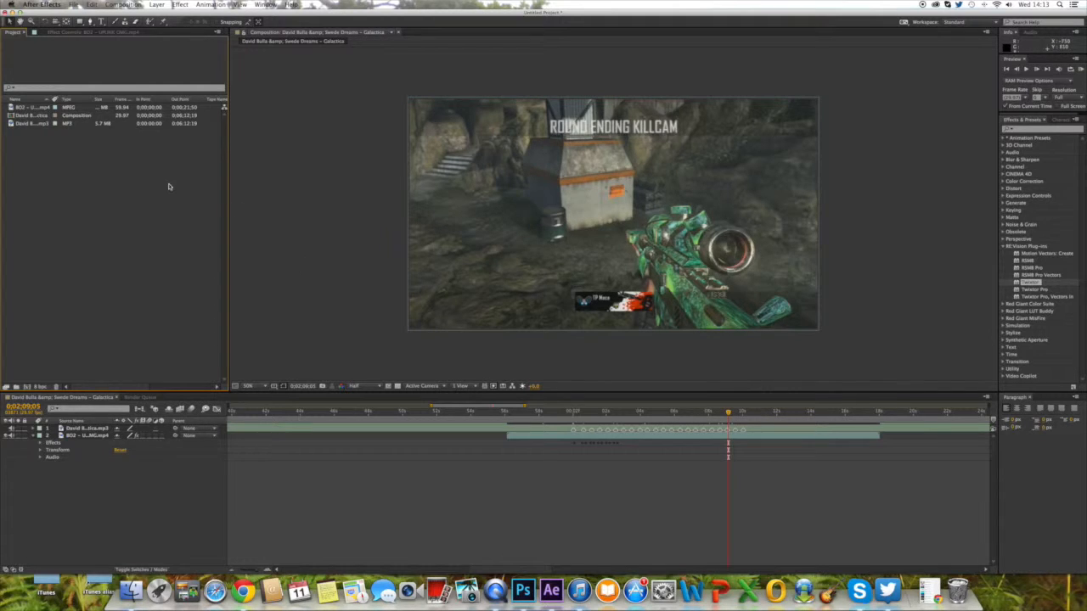
pyautogui.click(88, 34)
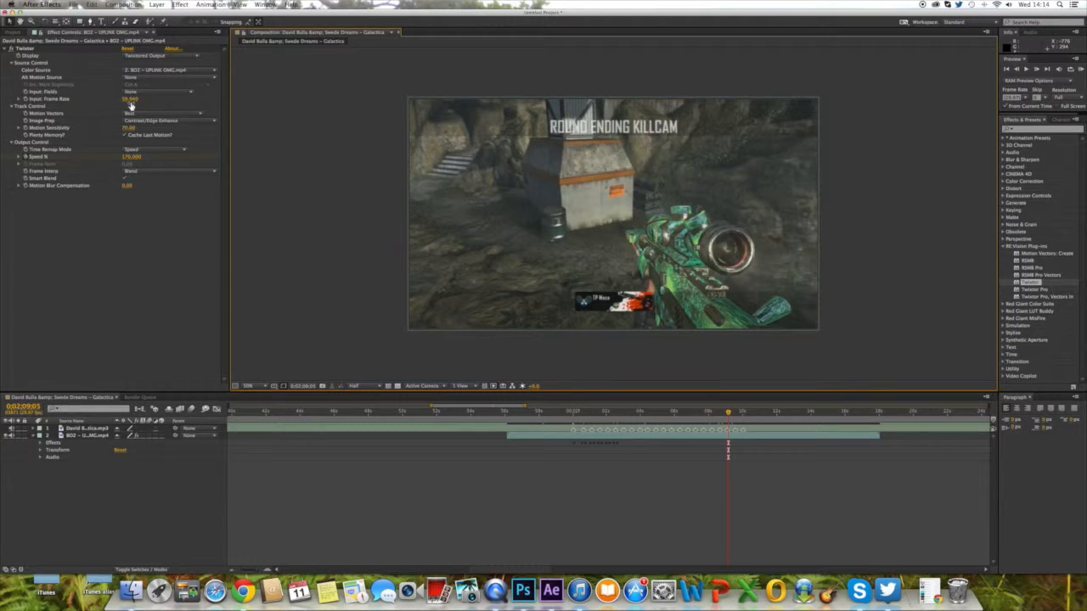
pyautogui.click(14, 34)
pyautogui.click(48, 34)
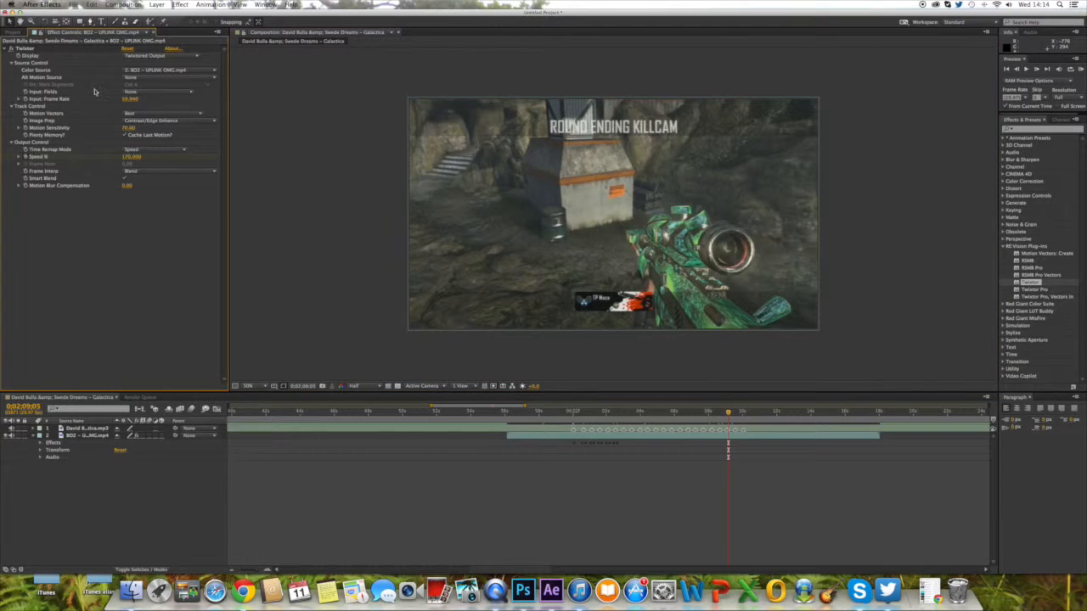
pyautogui.moveTo(600, 412); pyautogui.dragTo(553, 414)
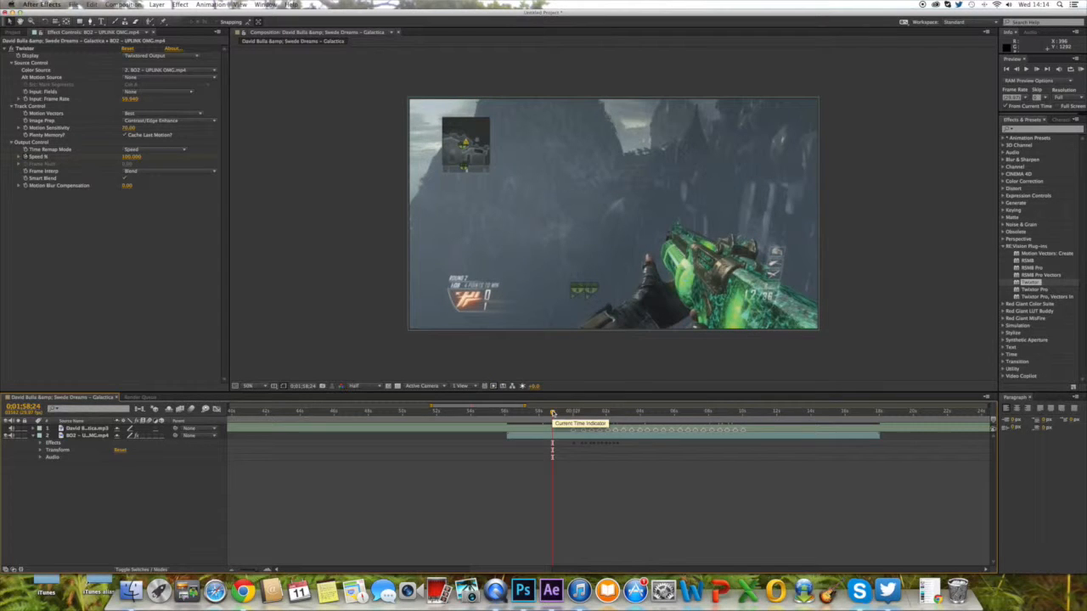